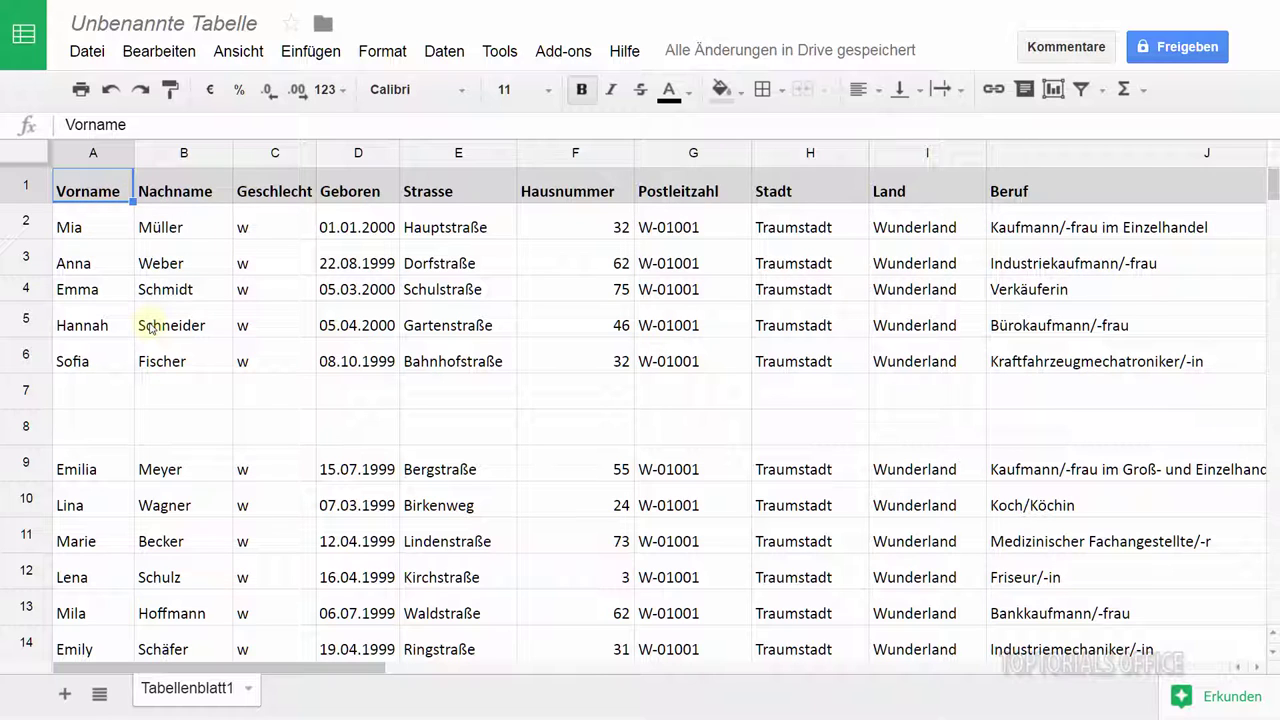
Scroll sideways, select columns C to J from Geschlecht onward, and dismiss their context menu
left_click_drag(222, 668, 573, 678)
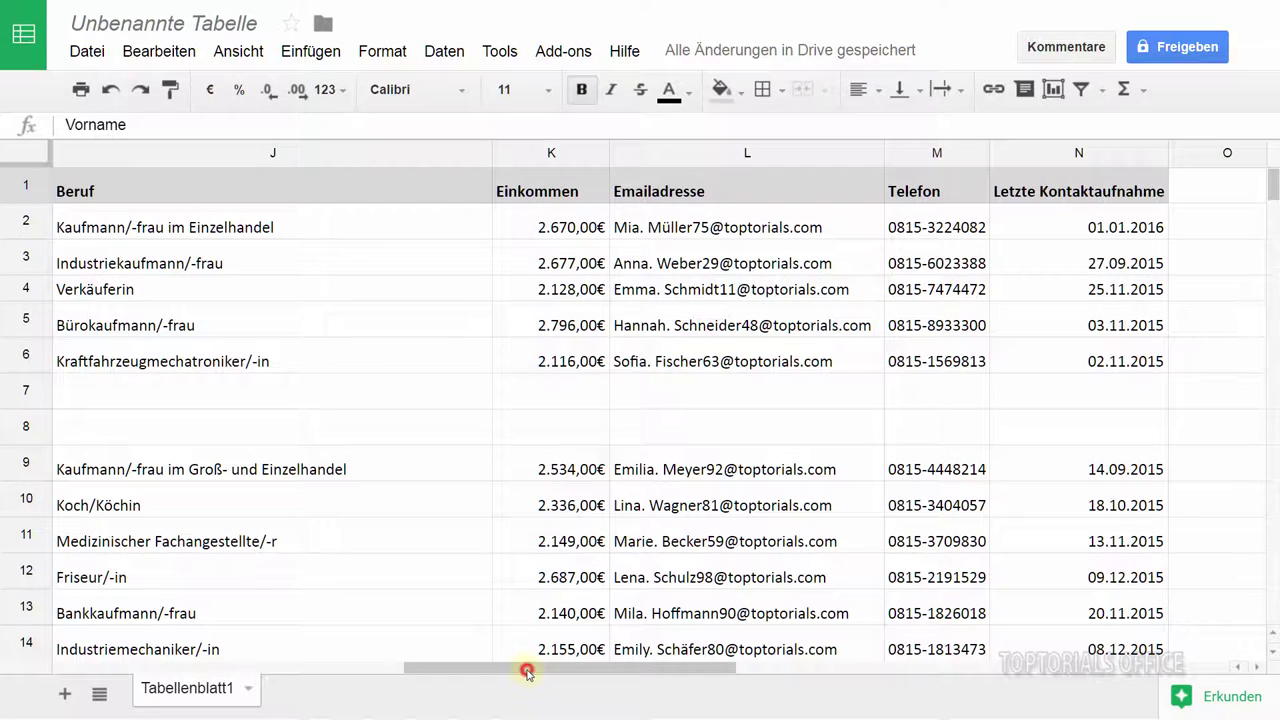
left_click_drag(529, 675, 153, 688)
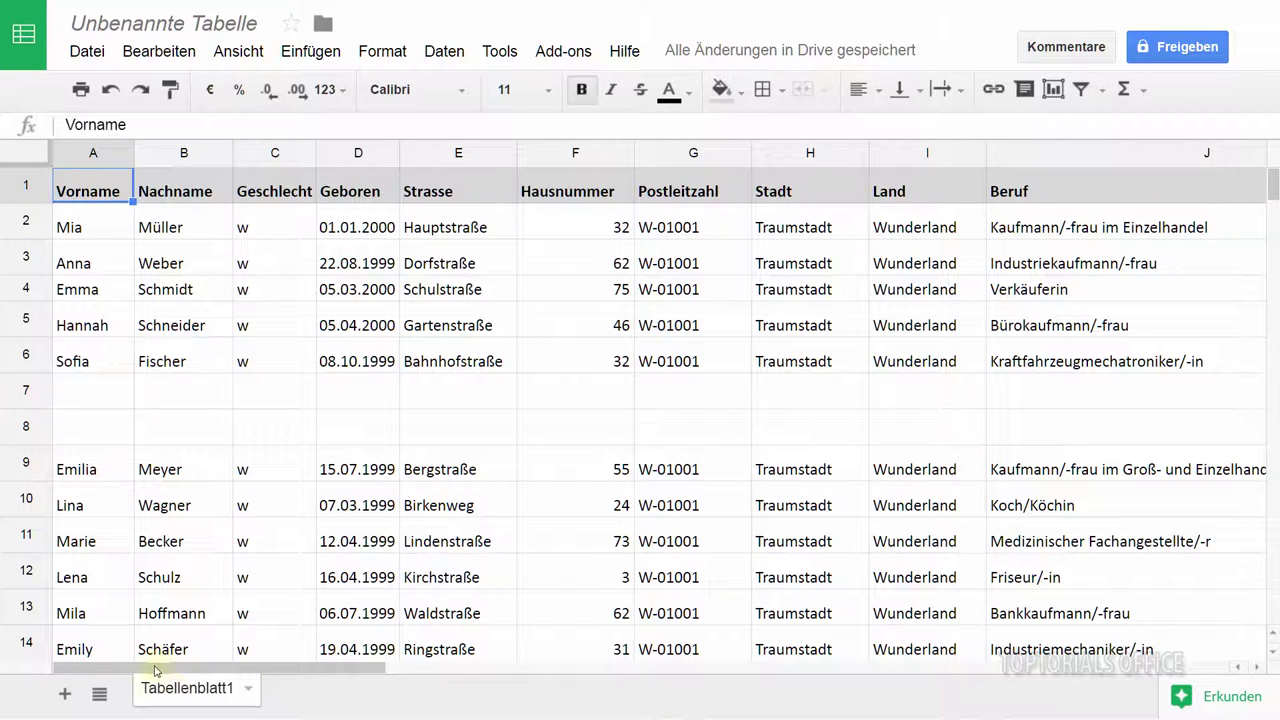
mouse_move(276, 155)
left_click(270, 156)
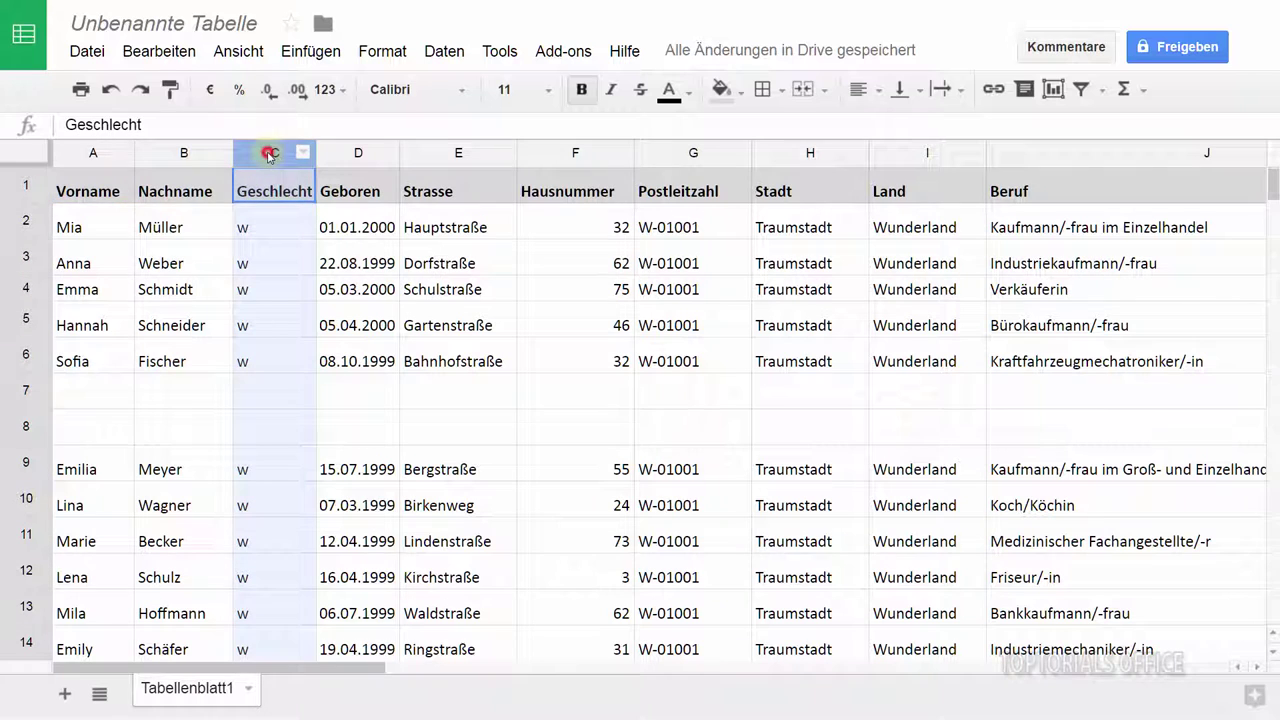
left_click_drag(270, 156, 1044, 149)
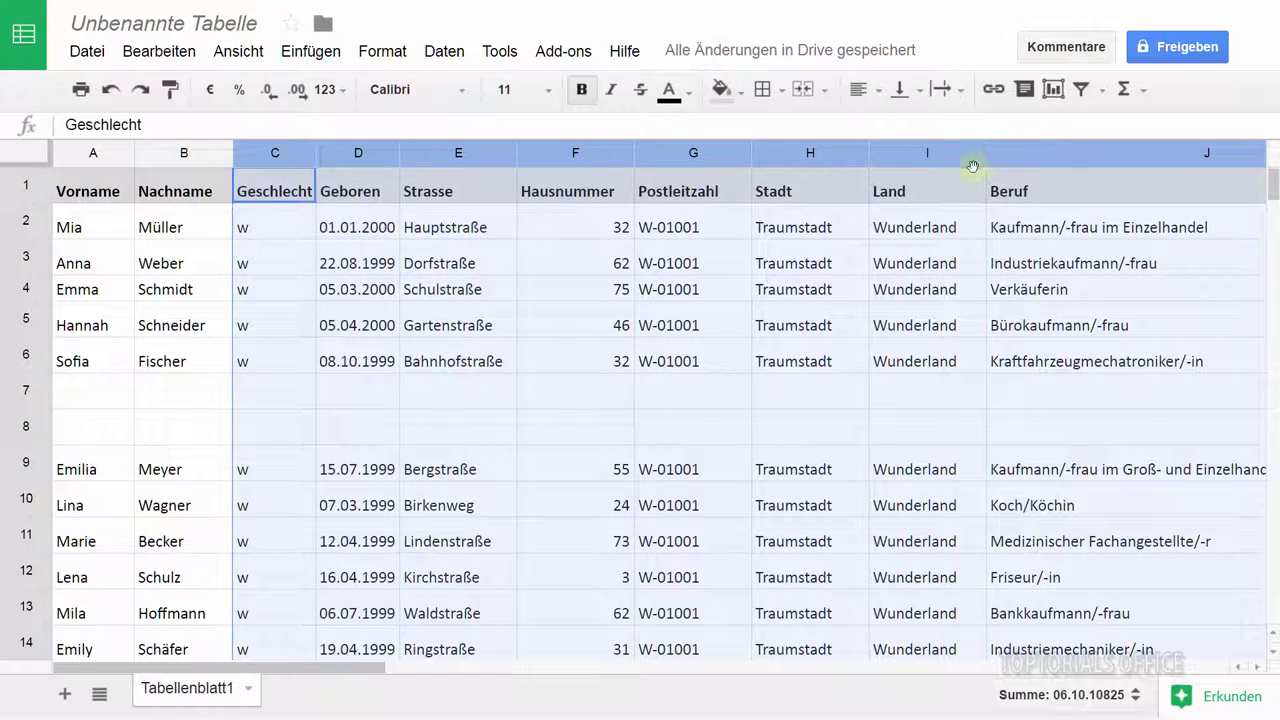
right_click(685, 153)
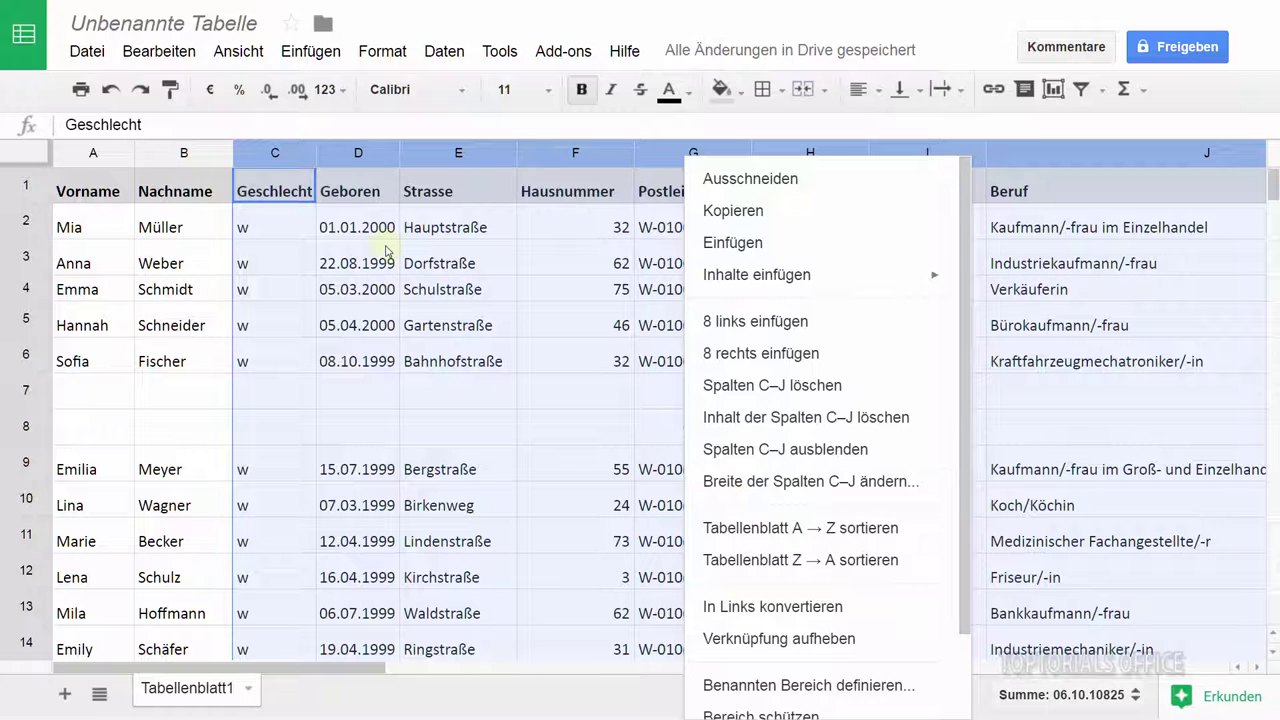
left_click(280, 194)
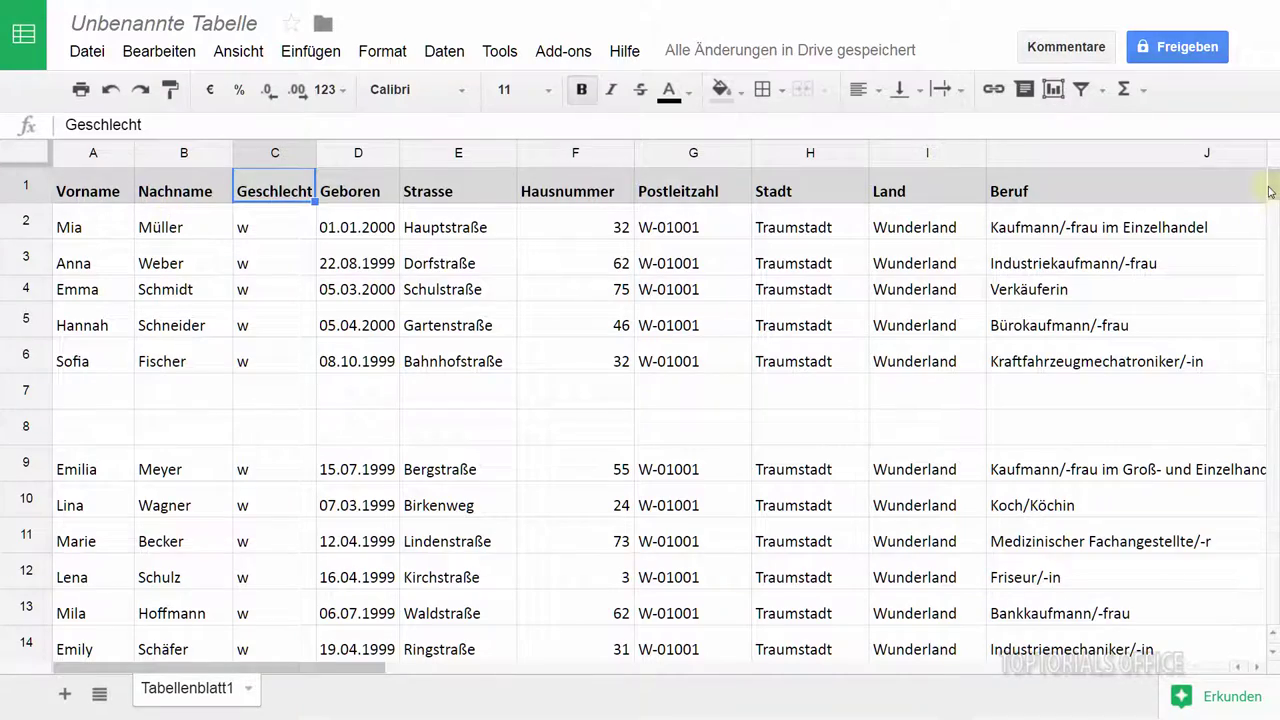
Freeze header row 1 with the freeze bar and scroll down to rows 32–49 to check
mouse_move(1272, 188)
left_mouse_down()
mouse_move(1274, 206)
mouse_move(1273, 185)
left_mouse_up()
mouse_move(270, 670)
left_mouse_down()
mouse_move(362, 683)
mouse_move(241, 660)
left_mouse_up()
mouse_move(24, 162)
left_mouse_down()
mouse_move(27, 315)
mouse_move(27, 209)
left_mouse_up()
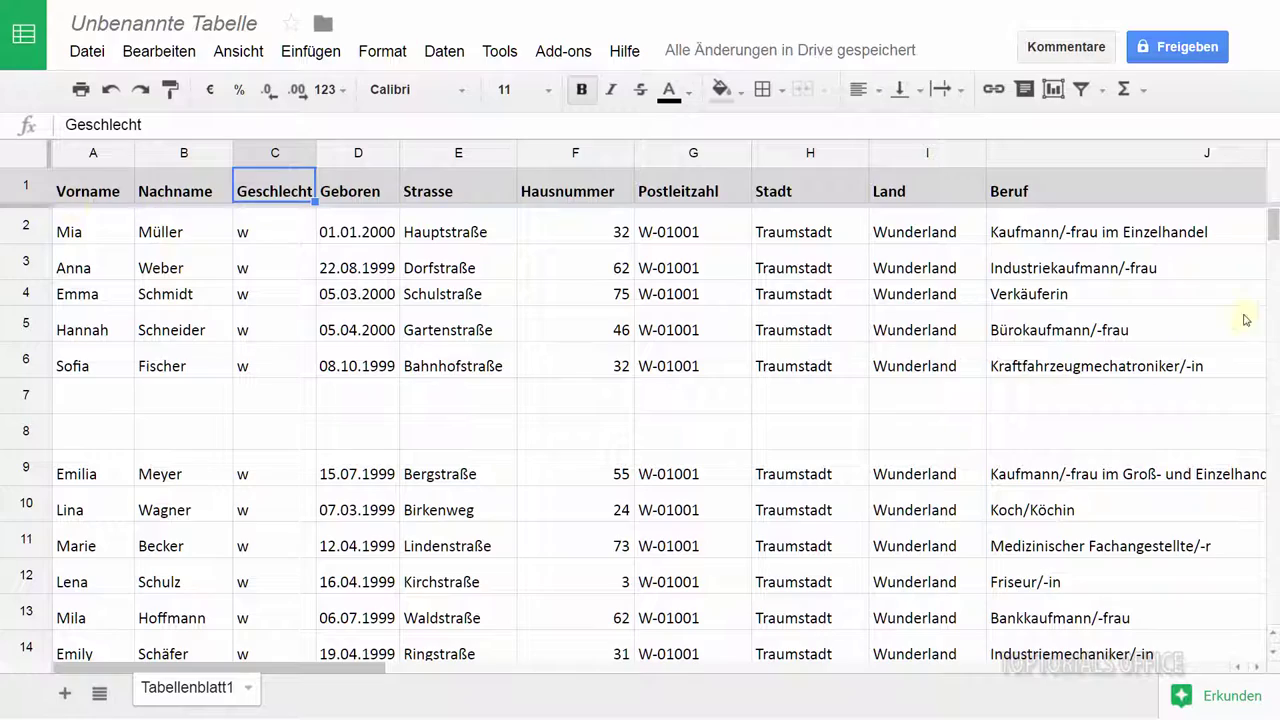
left_click_drag(1275, 232, 1273, 221)
Drag the freeze bar past column B, then scroll right to column N and down to test
left_click_drag(48, 151, 211, 151)
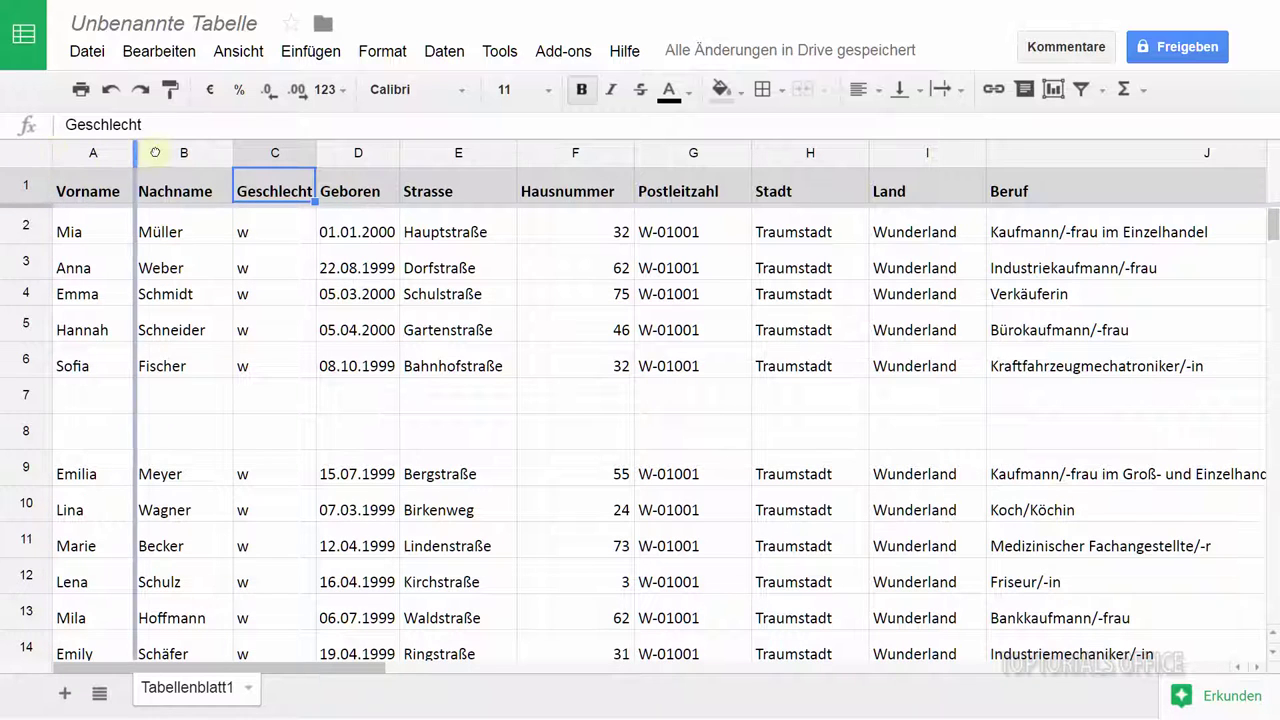
left_click_drag(211, 151, 235, 153)
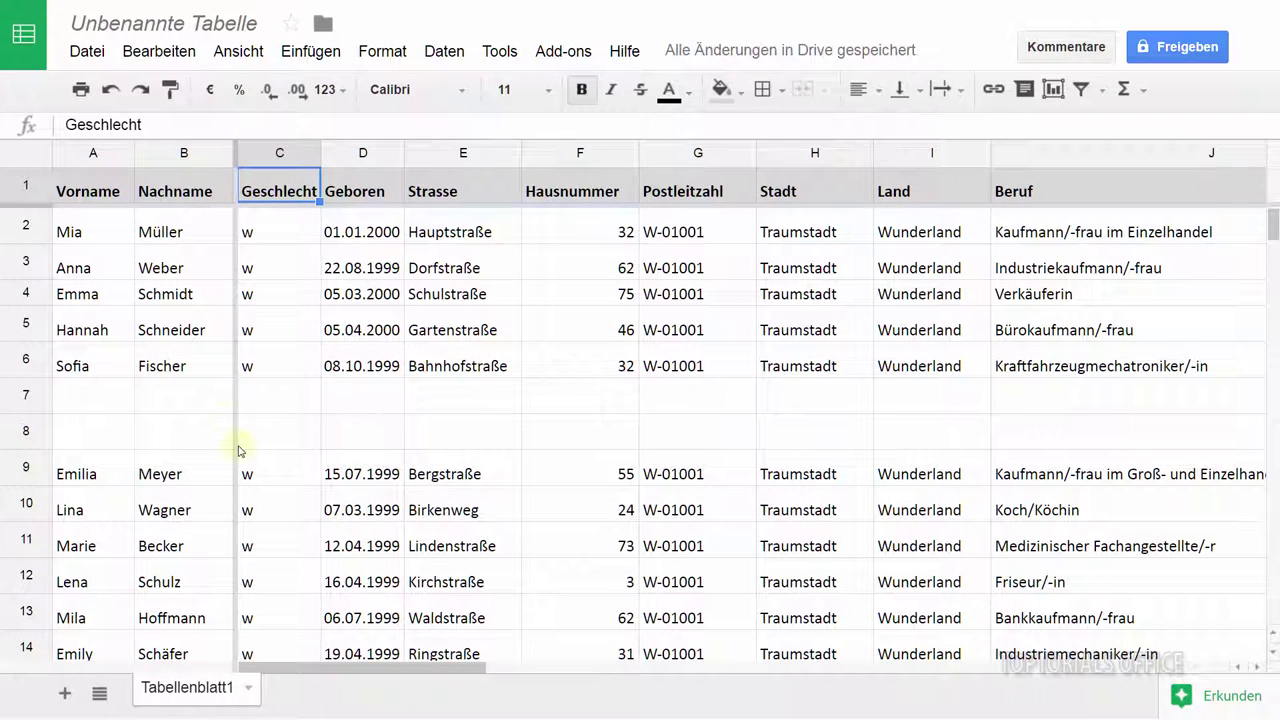
left_click_drag(321, 672, 735, 683)
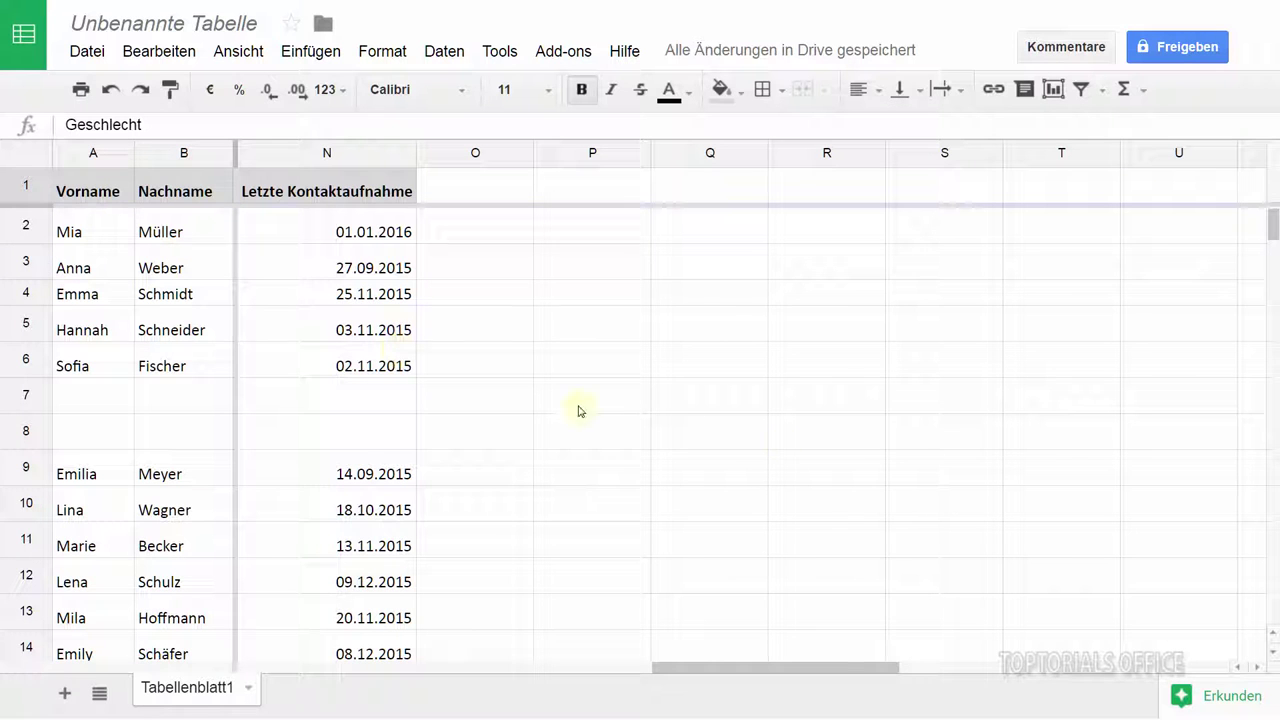
left_click_drag(1276, 226, 1277, 258)
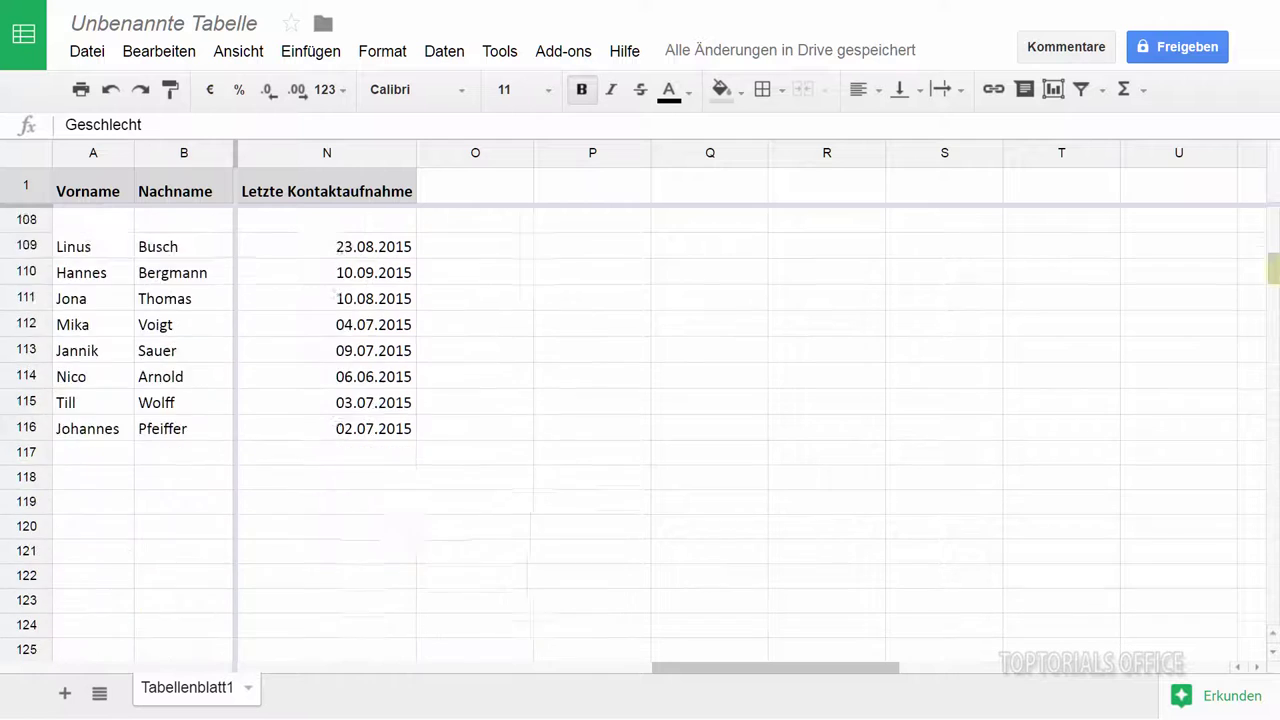
left_click_drag(1277, 258, 1276, 226)
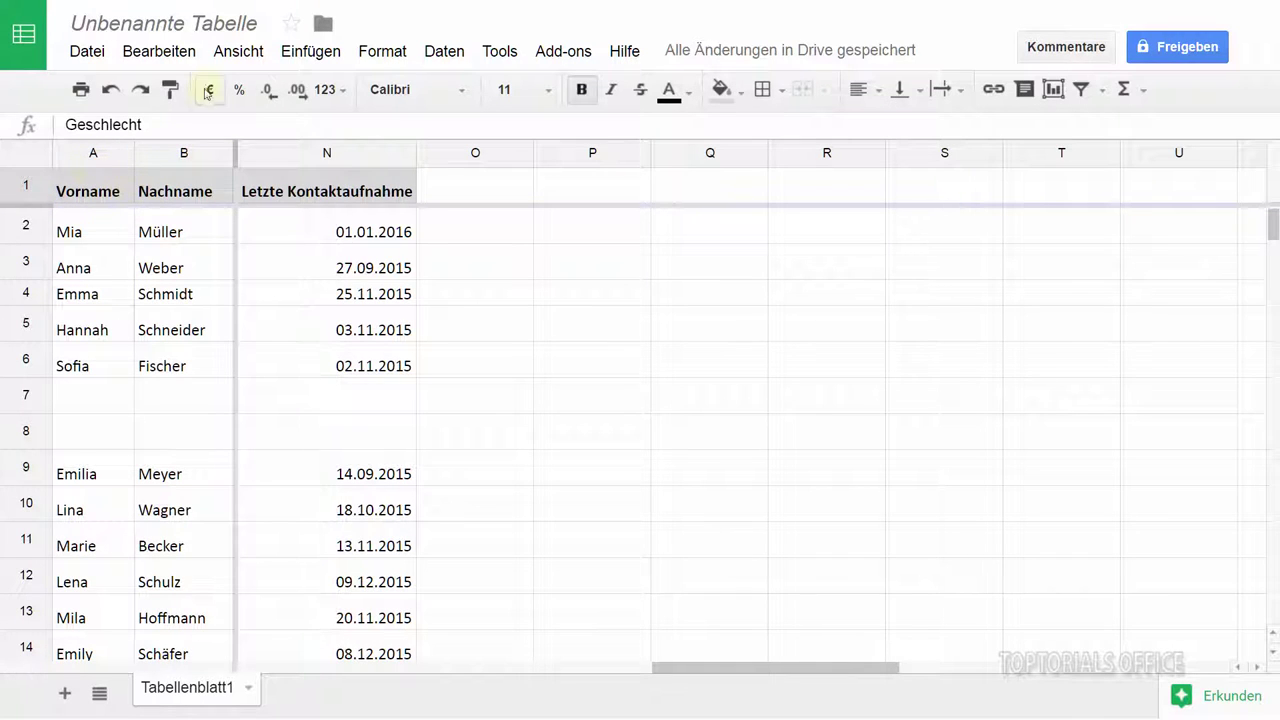
Under Ansicht > Fixieren choose Keine Zeilen and Keine Spalten, then freeze 1 Zeile only
left_click(229, 55)
mouse_move(267, 90)
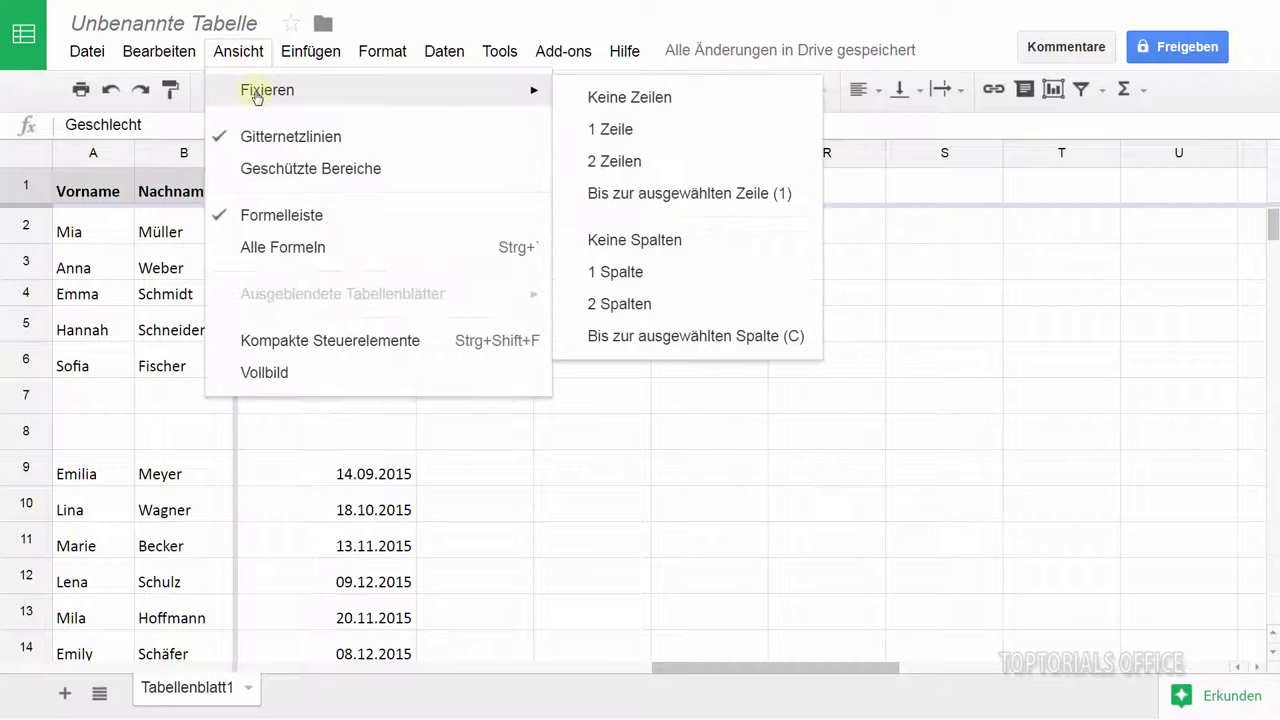
left_click(597, 100)
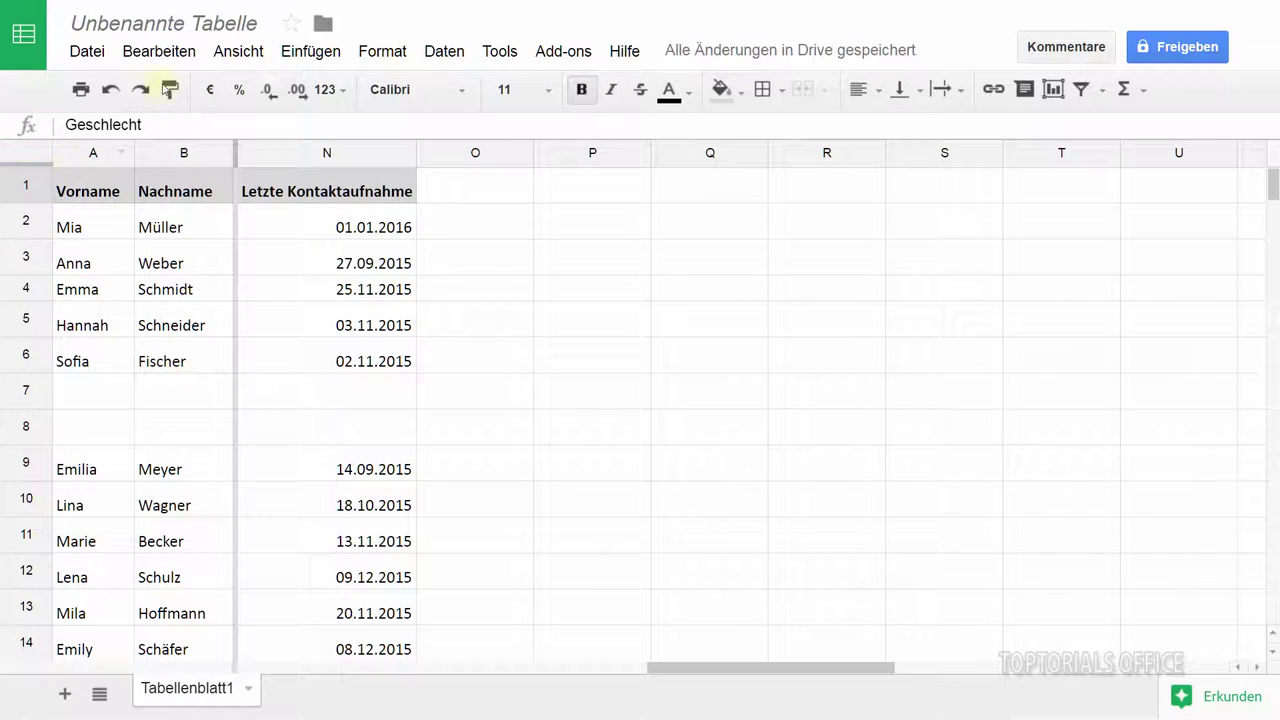
left_click(229, 55)
mouse_move(267, 90)
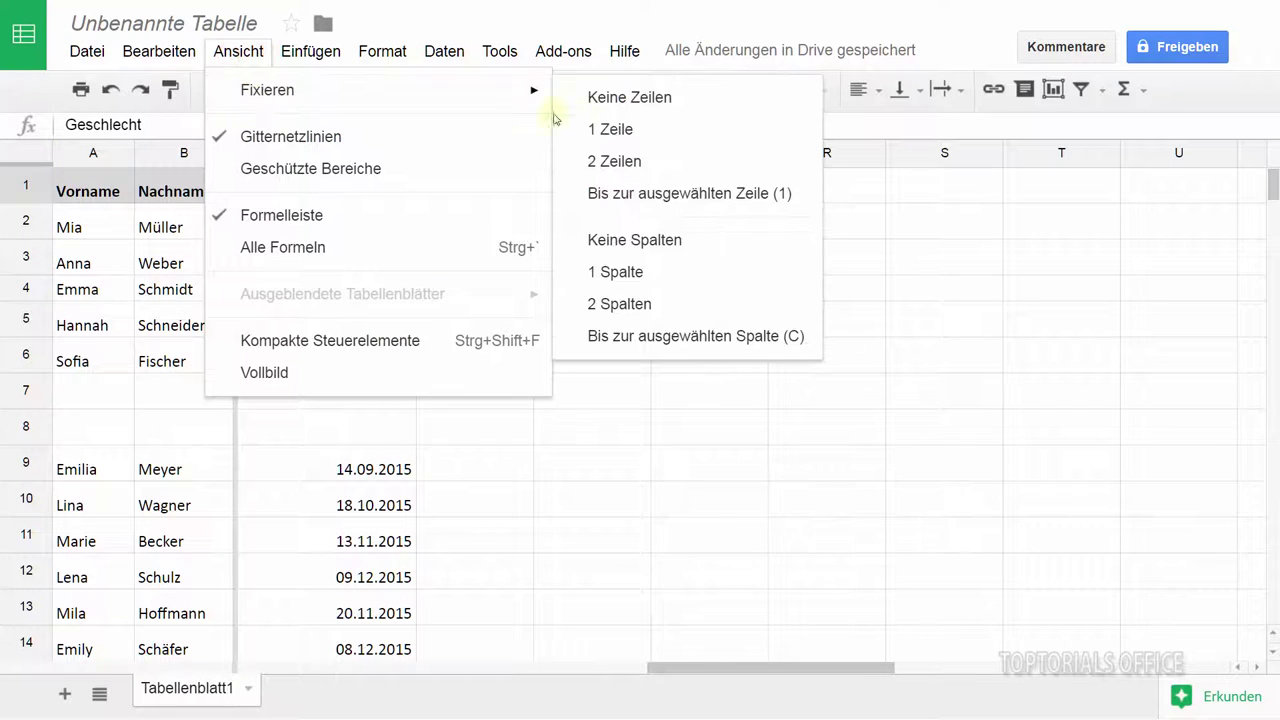
left_click(637, 238)
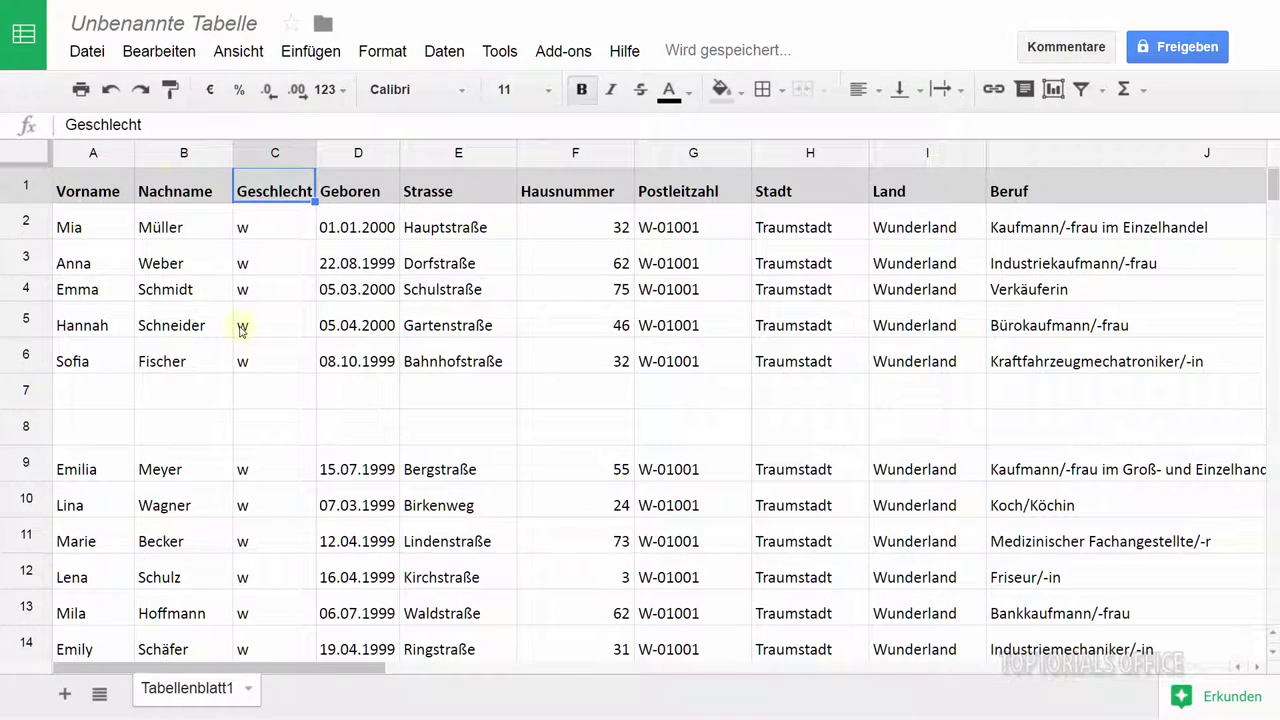
left_click(240, 59)
mouse_move(300, 90)
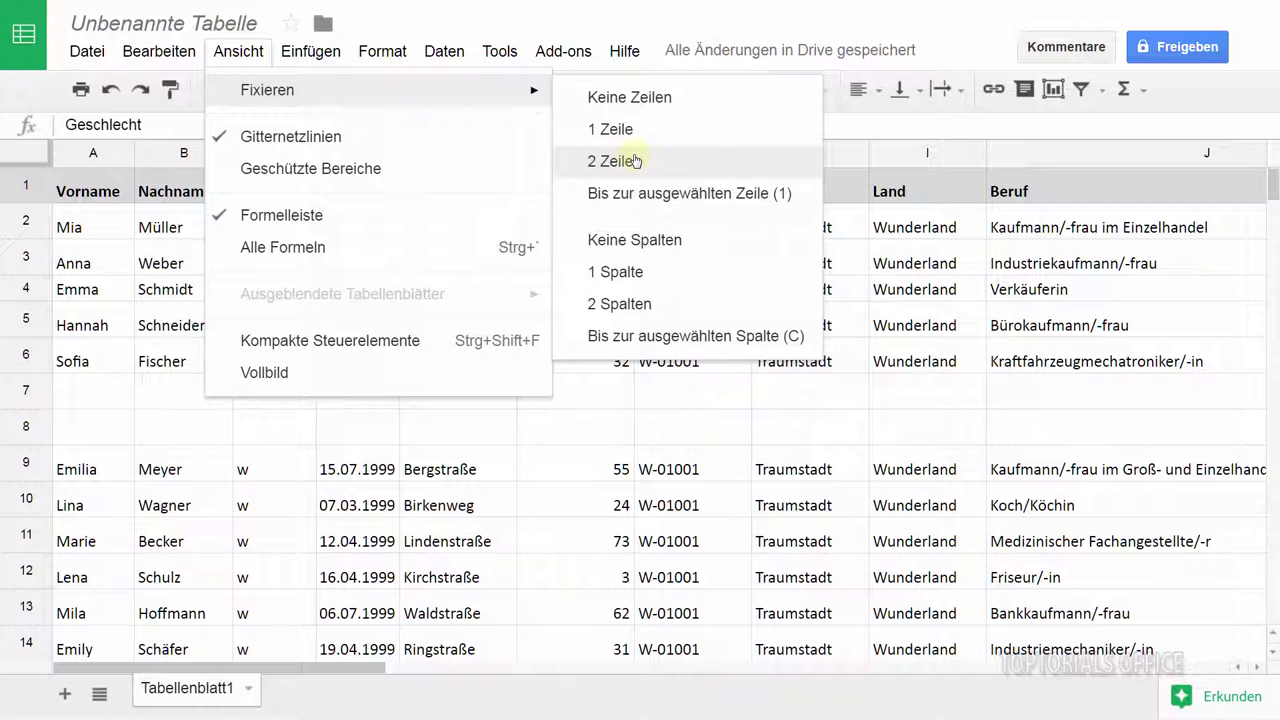
left_click(636, 134)
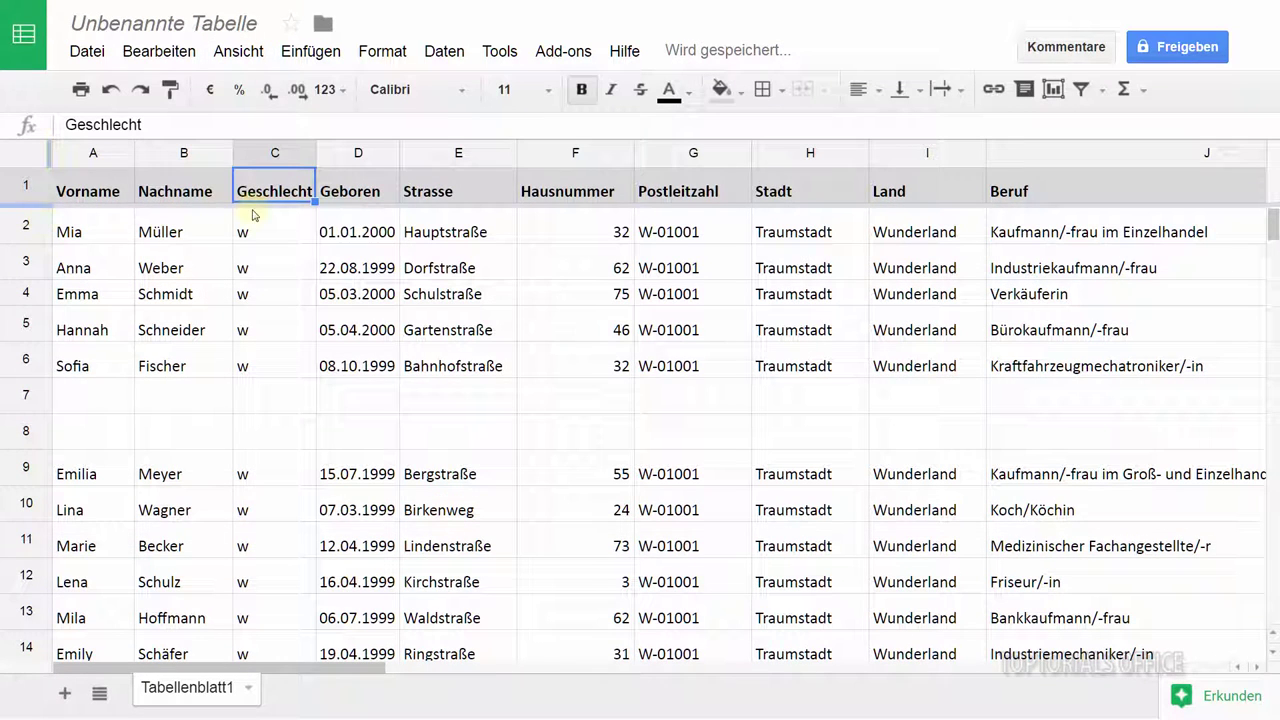
Freeze the first two columns via Fixieren, then drag both freeze bars back to remove all freezes
left_click(252, 55)
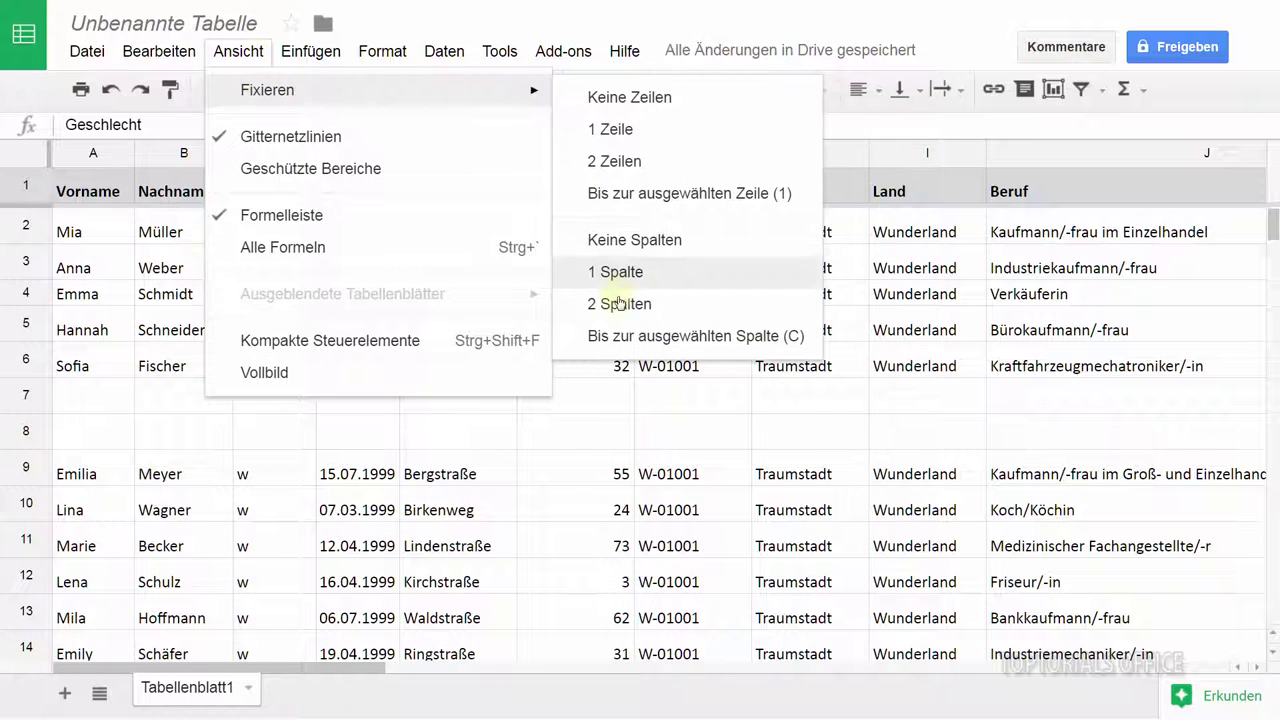
left_click(632, 312)
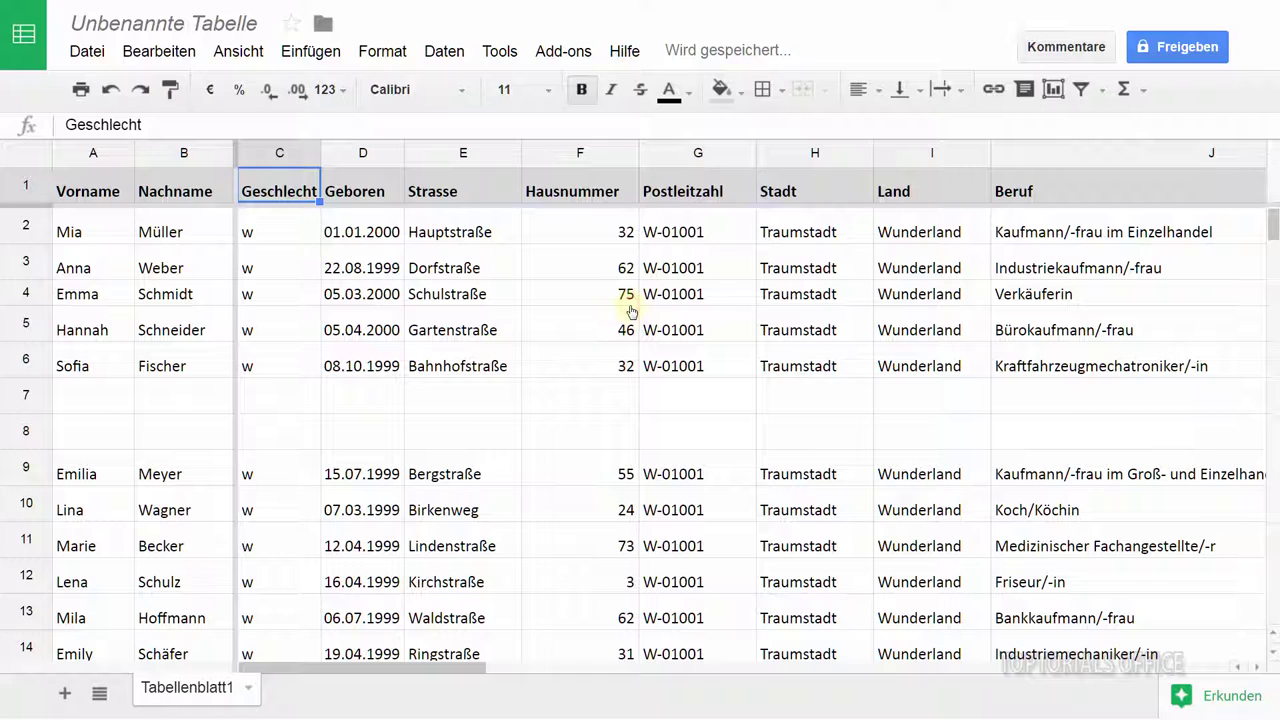
left_click(297, 248)
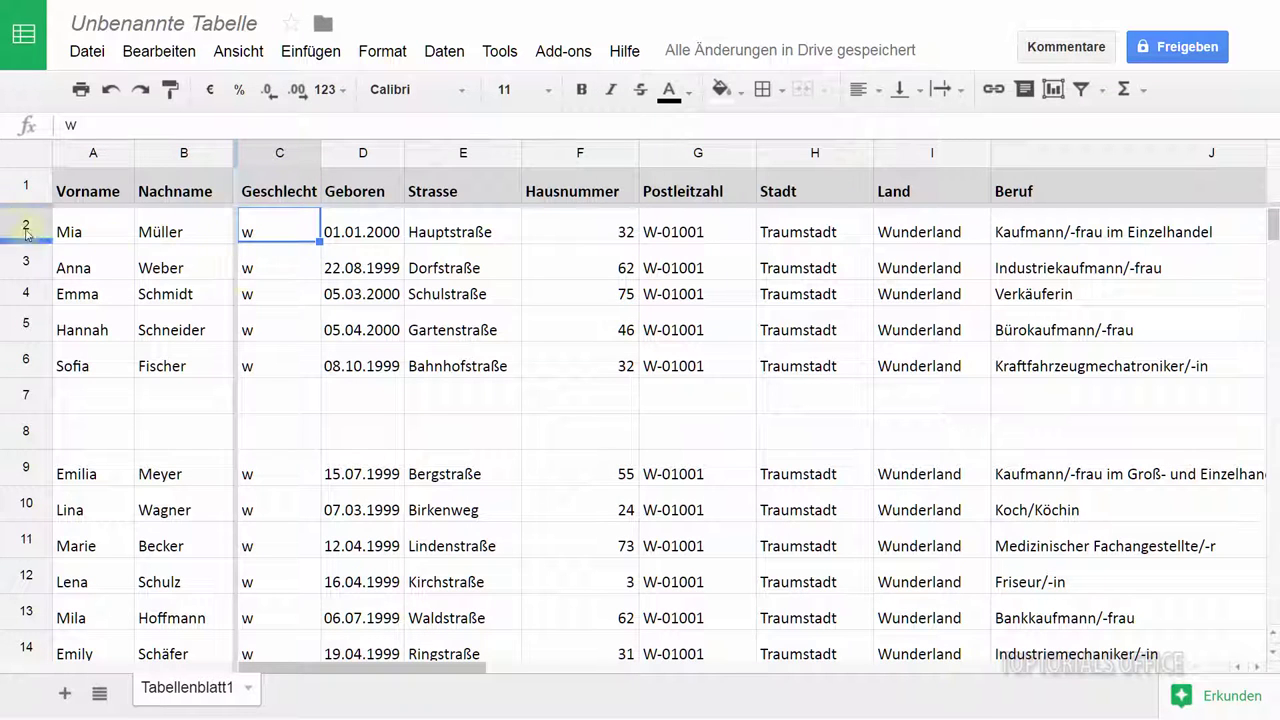
left_click_drag(20, 205, 26, 170)
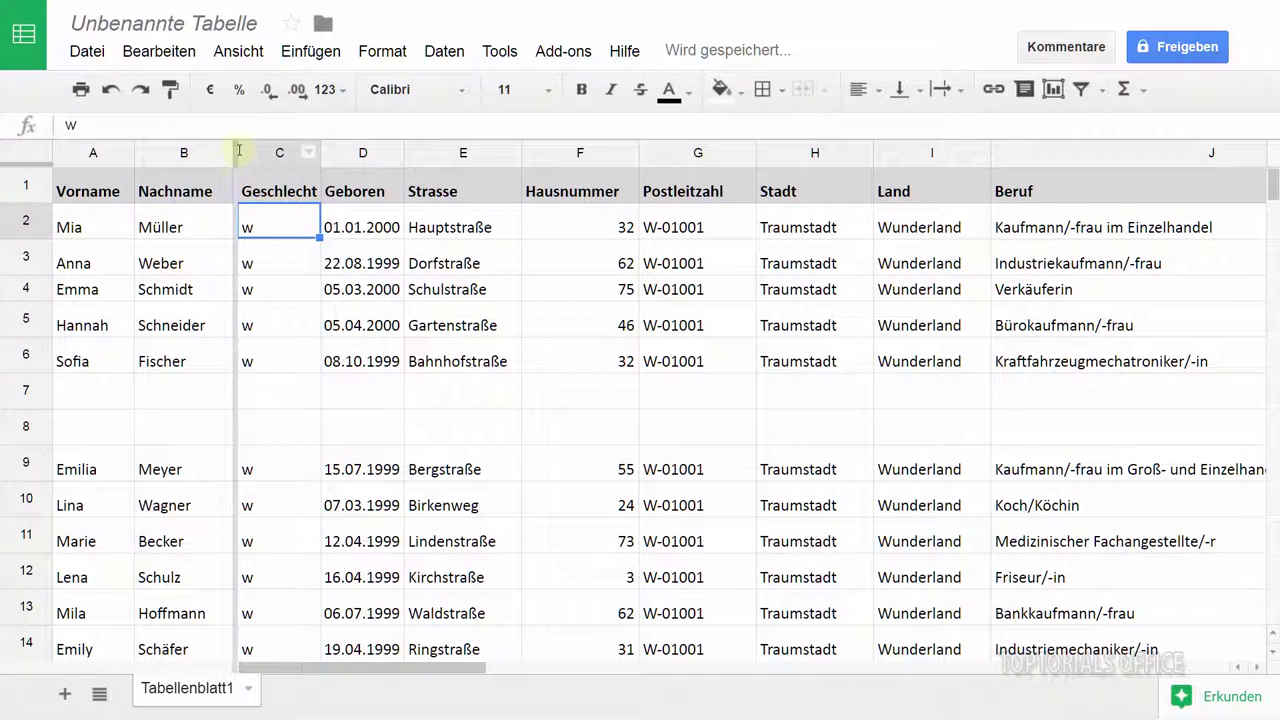
left_click_drag(234, 150, 40, 162)
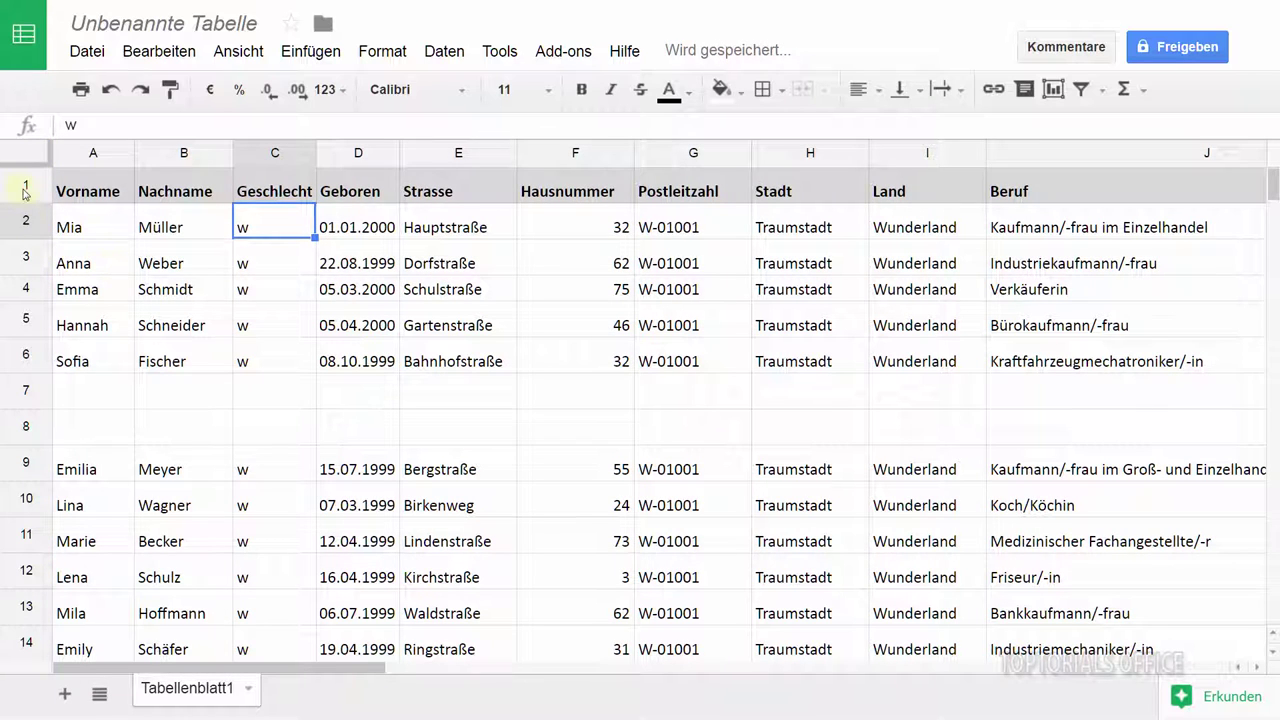
Insert three empty rows above the header using '3 oben einfügen' on rows 1–3
left_click(24, 192)
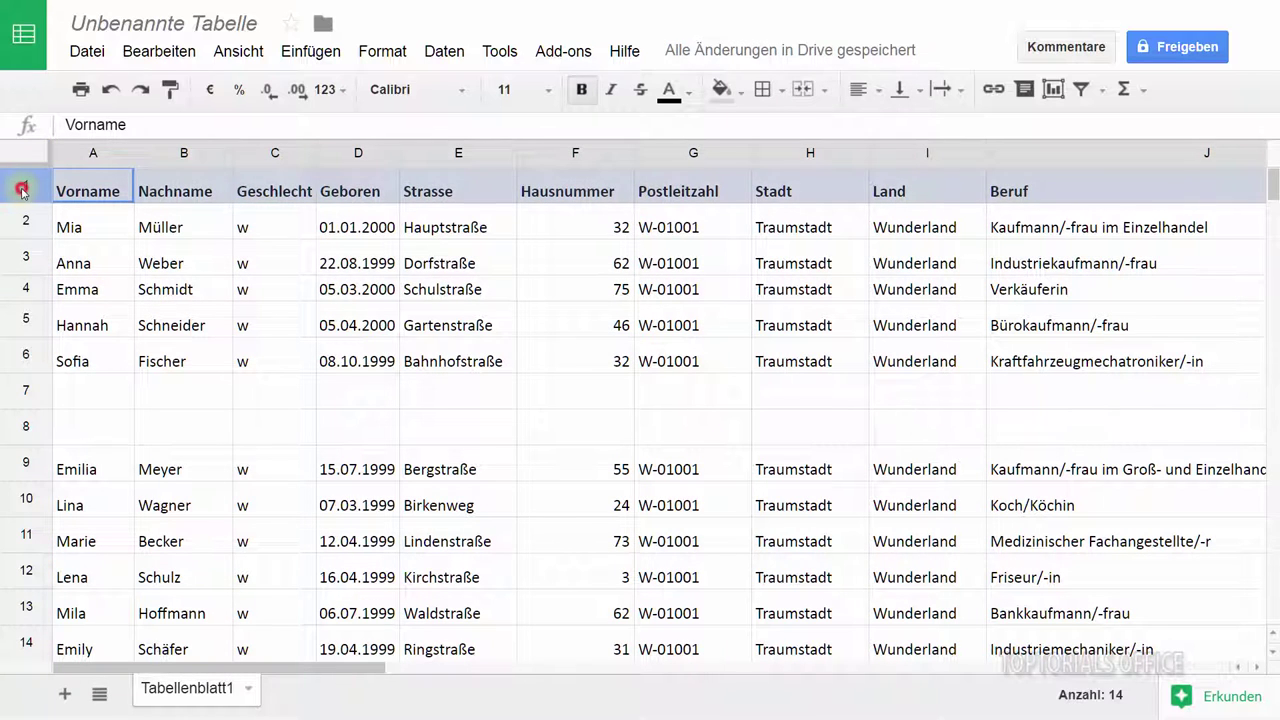
left_click_drag(21, 186, 24, 260)
right_click(24, 260)
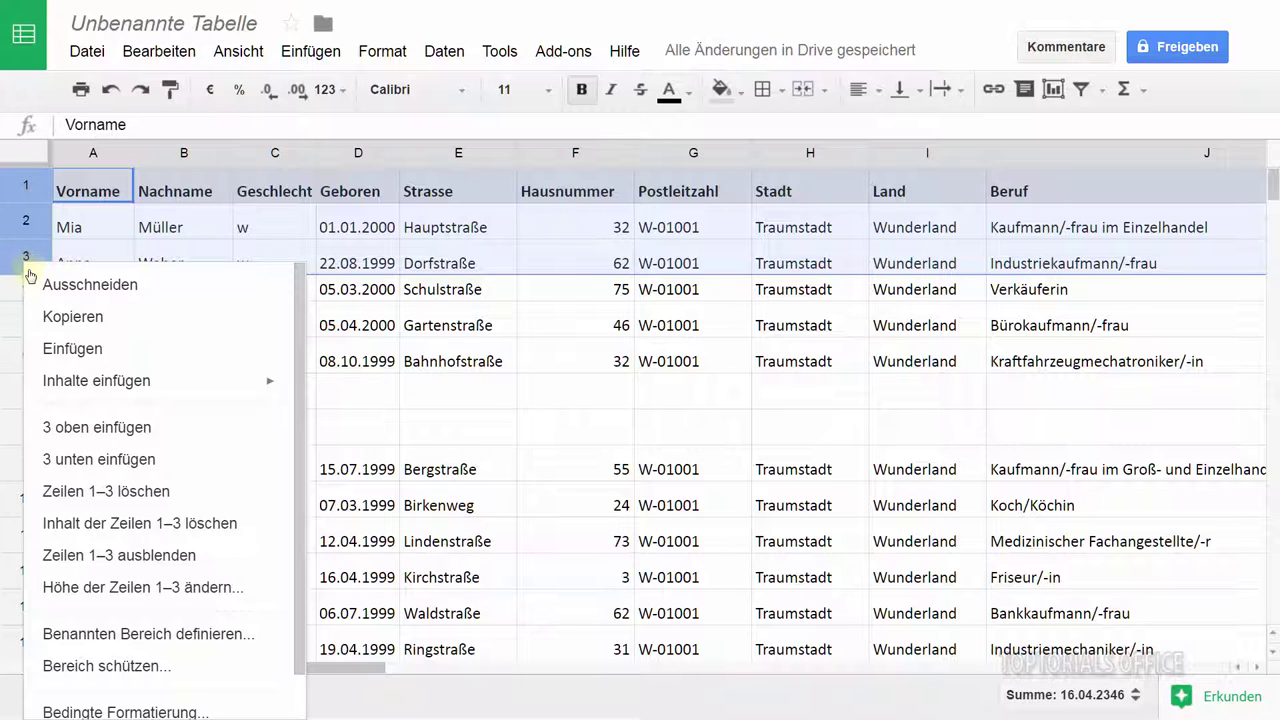
left_click(106, 430)
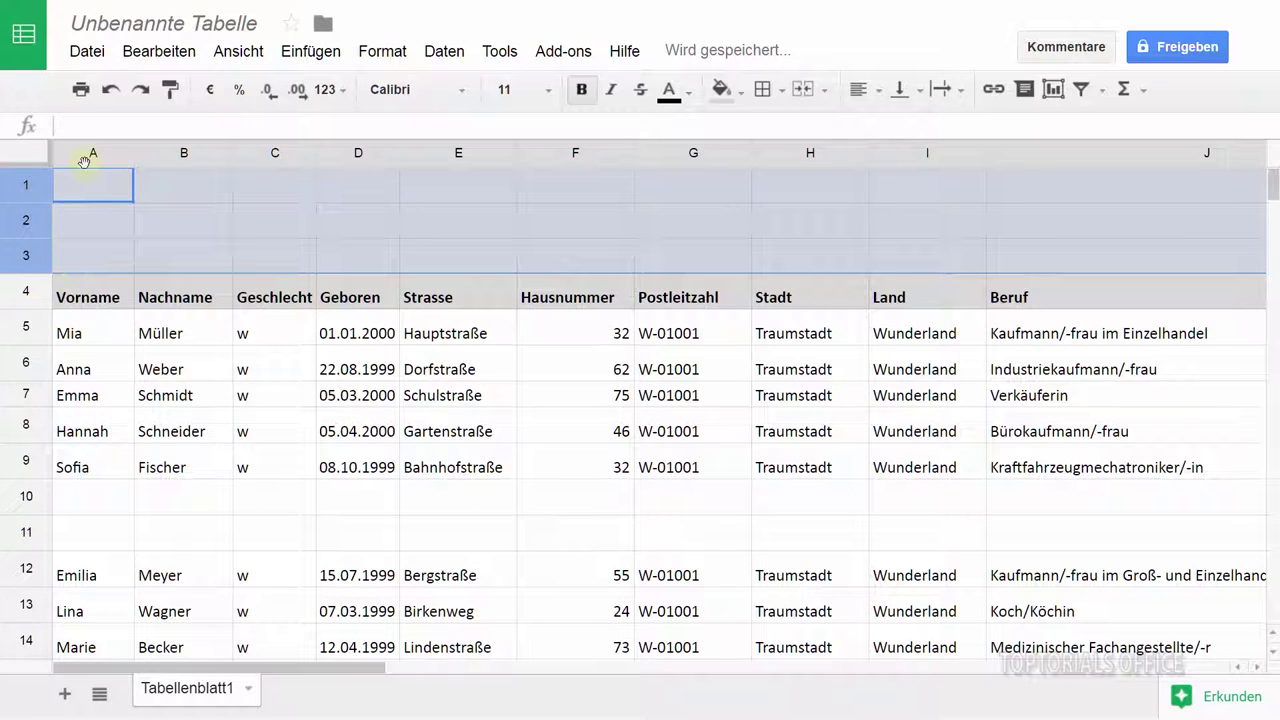
Insert three empty columns left of the data using '3 links einfügen' on columns A–C
left_click_drag(85, 155, 279, 153)
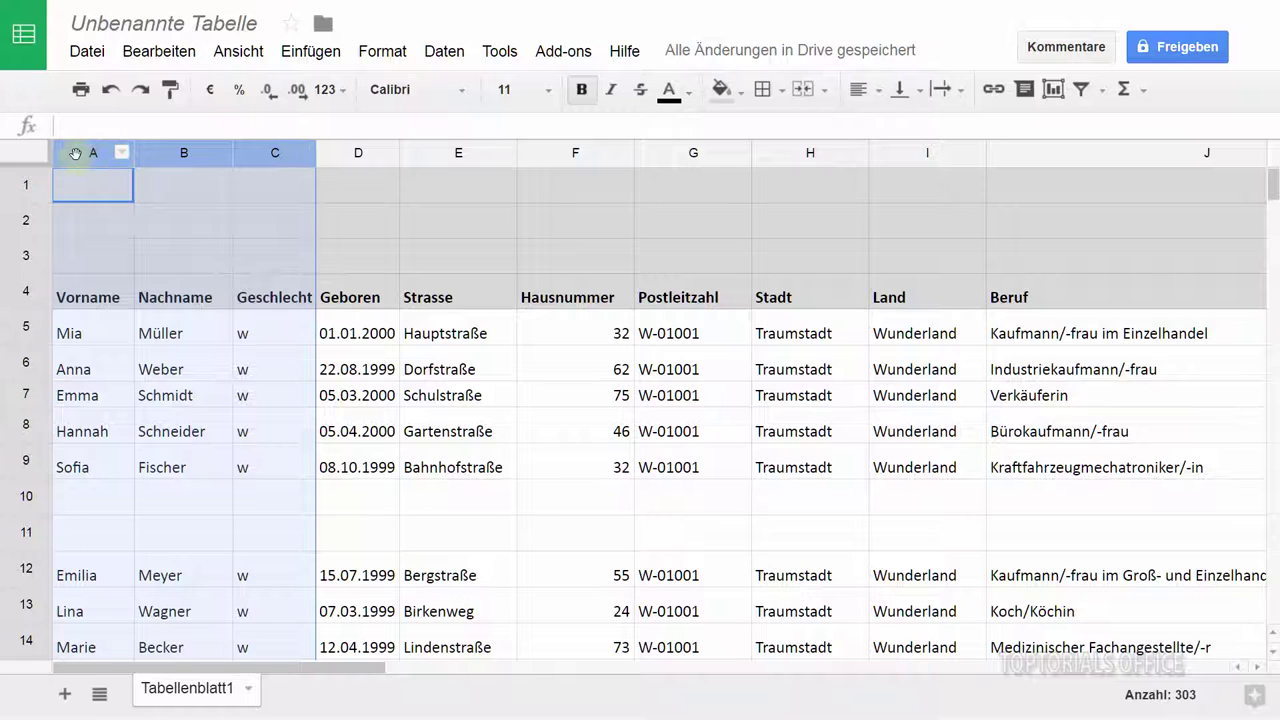
right_click(266, 153)
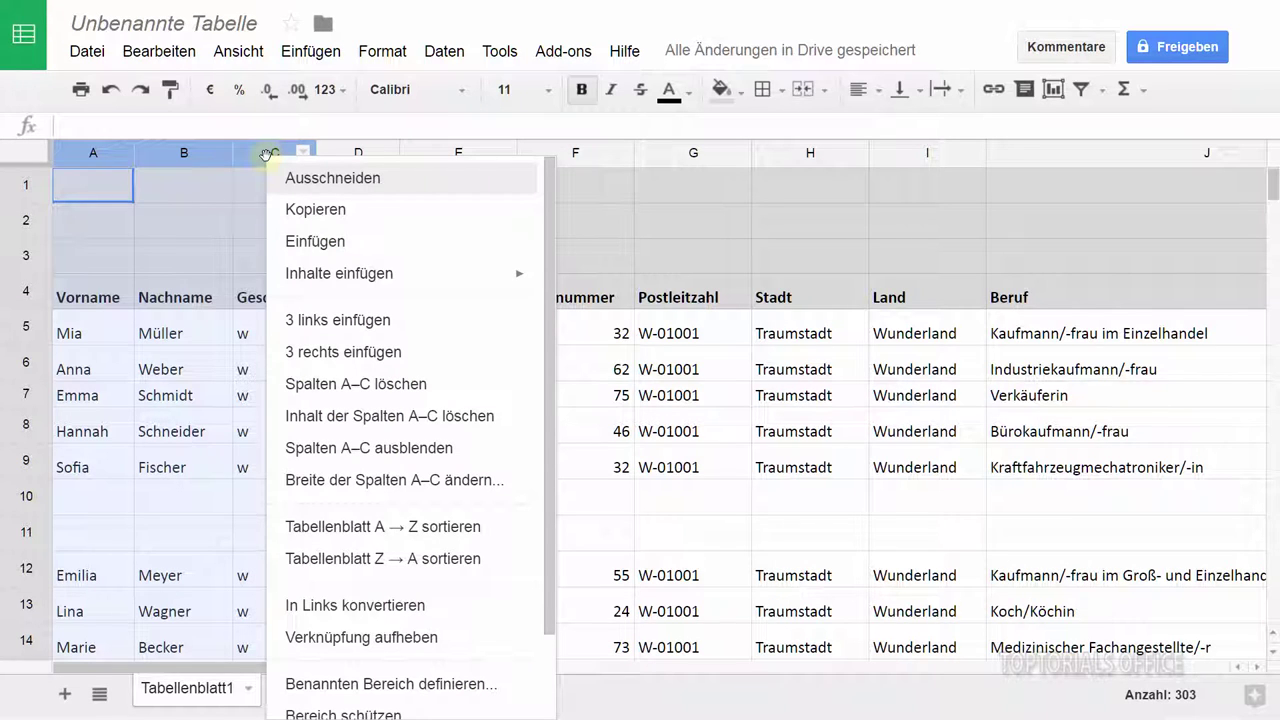
left_click(319, 321)
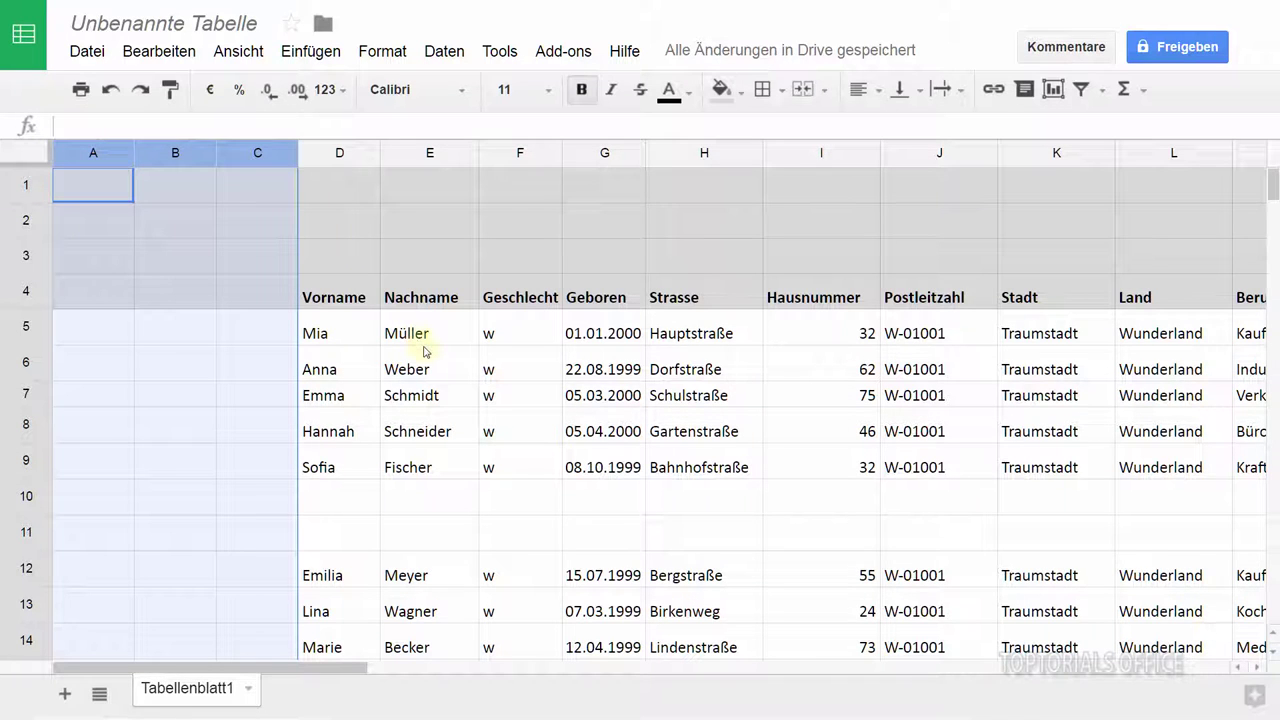
From cell E4, freeze up to row 4 and up to column E, then scroll to column Q
left_click(434, 297)
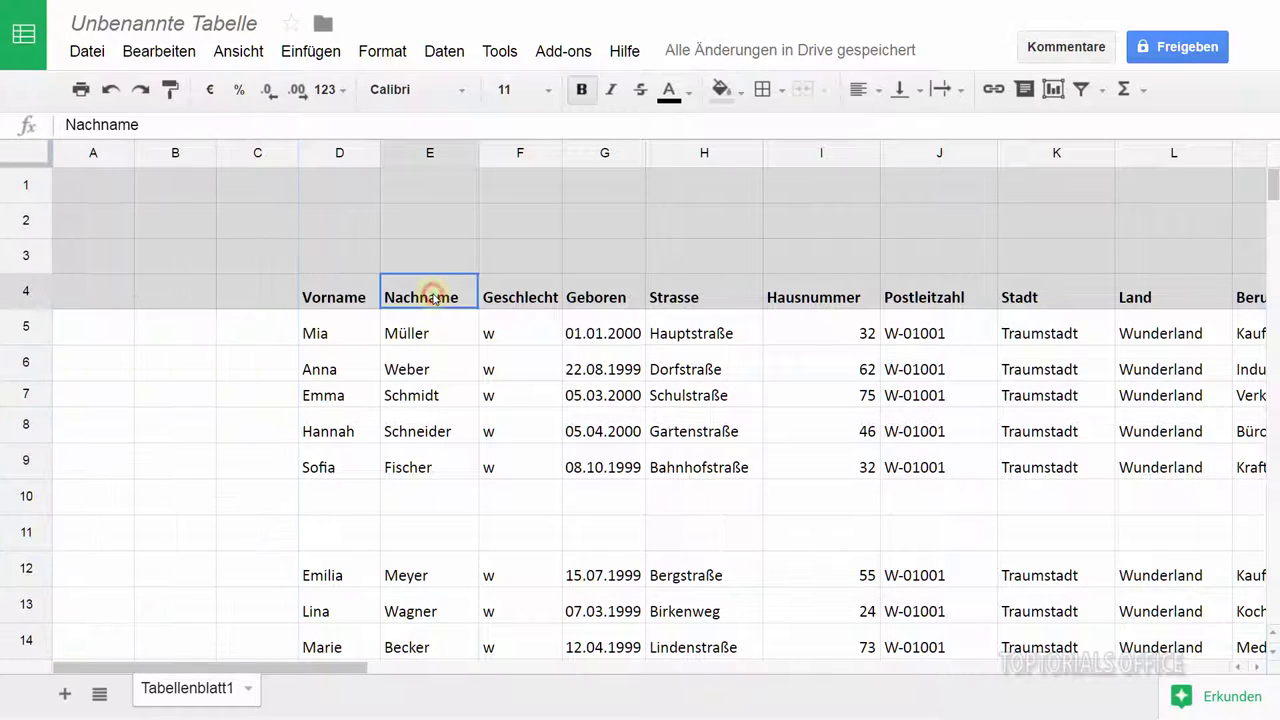
left_click(239, 52)
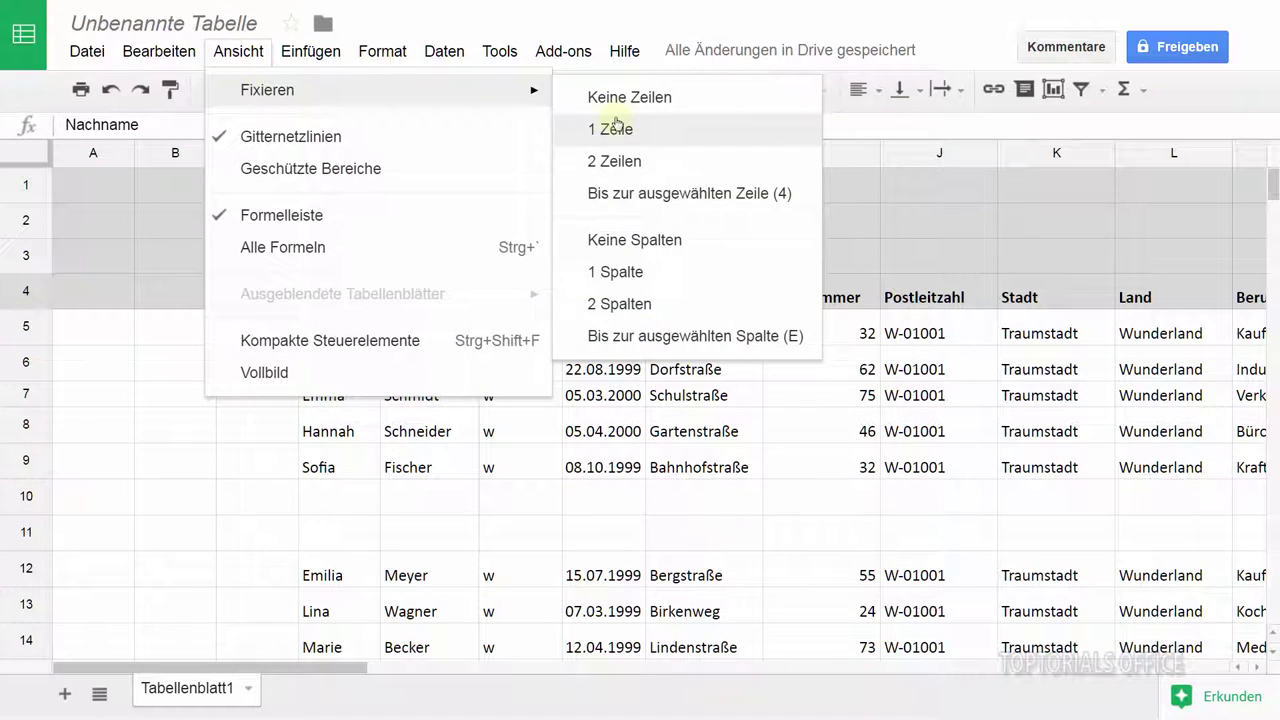
mouse_move(267, 90)
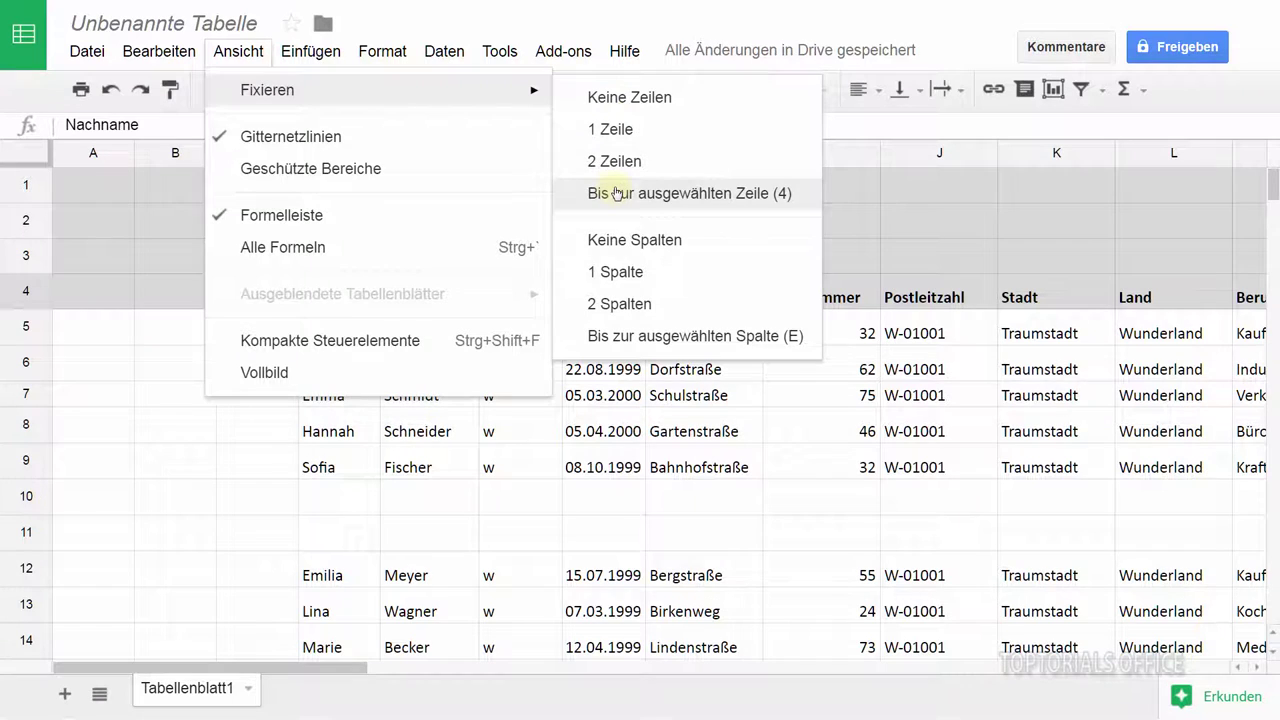
left_click(617, 193)
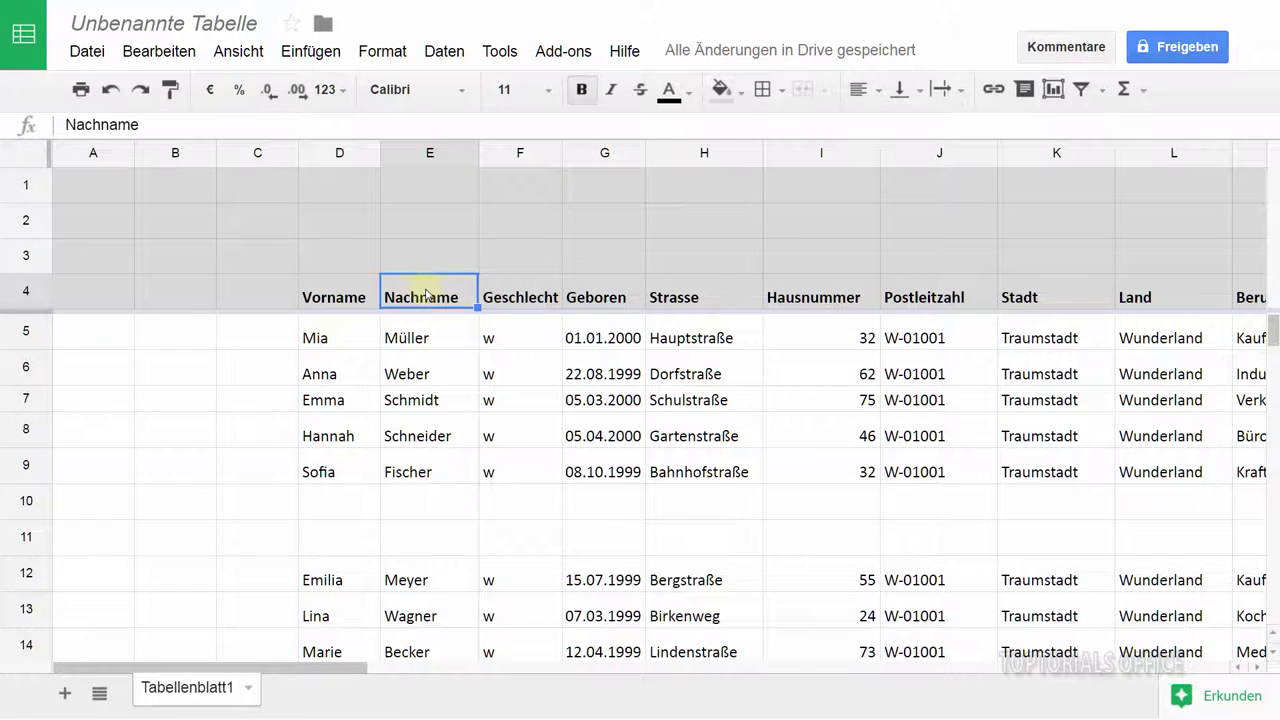
mouse_move(430, 155)
left_click(238, 51)
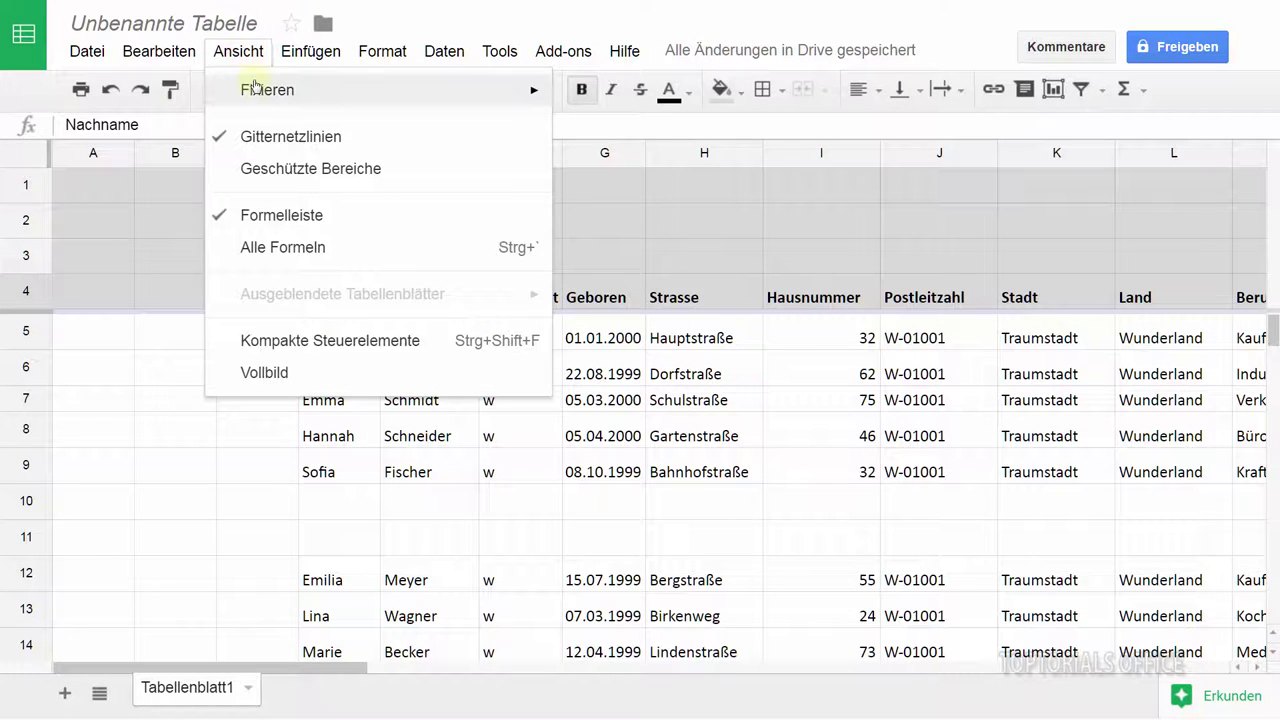
mouse_move(267, 90)
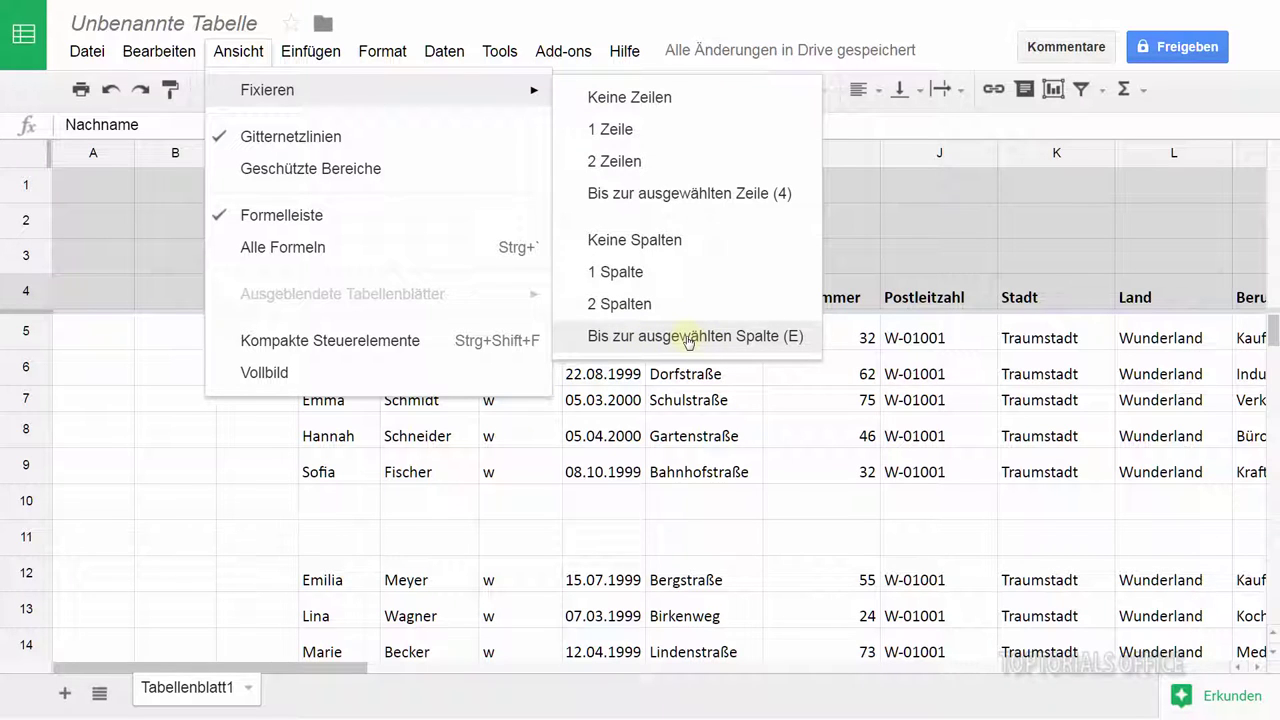
left_click(688, 340)
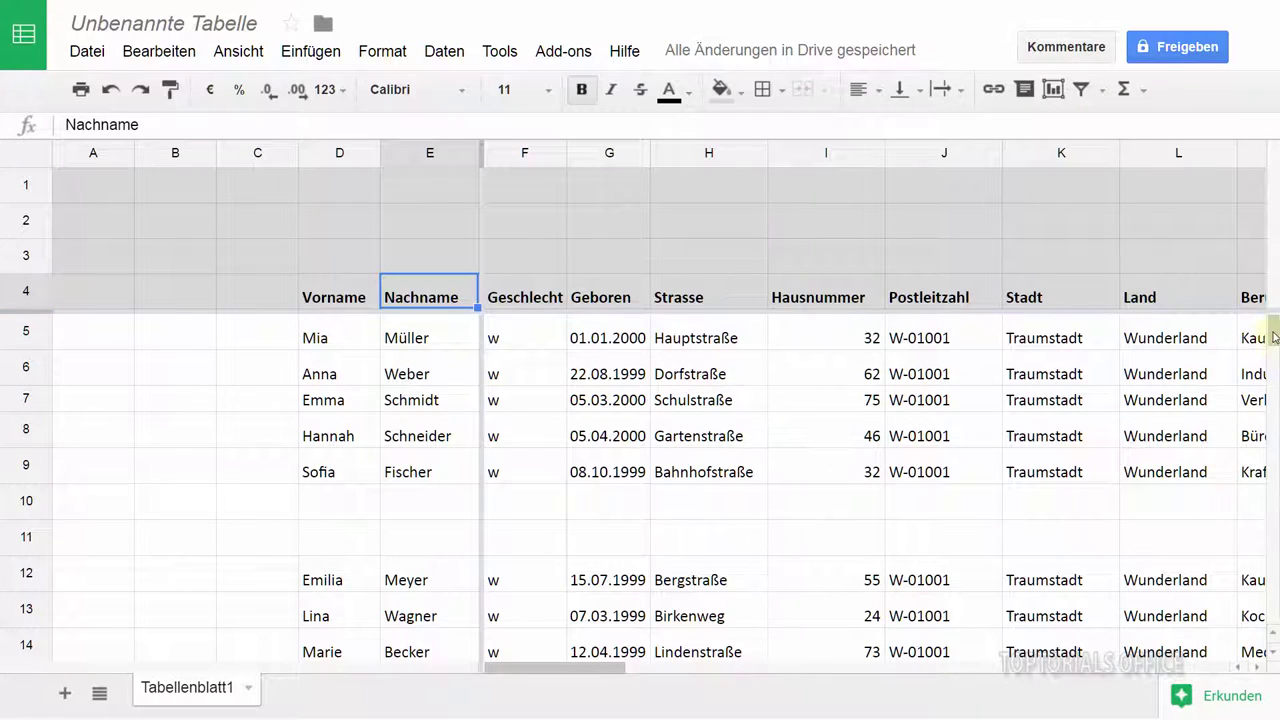
left_click_drag(1272, 335, 1272, 329)
left_click_drag(558, 670, 885, 694)
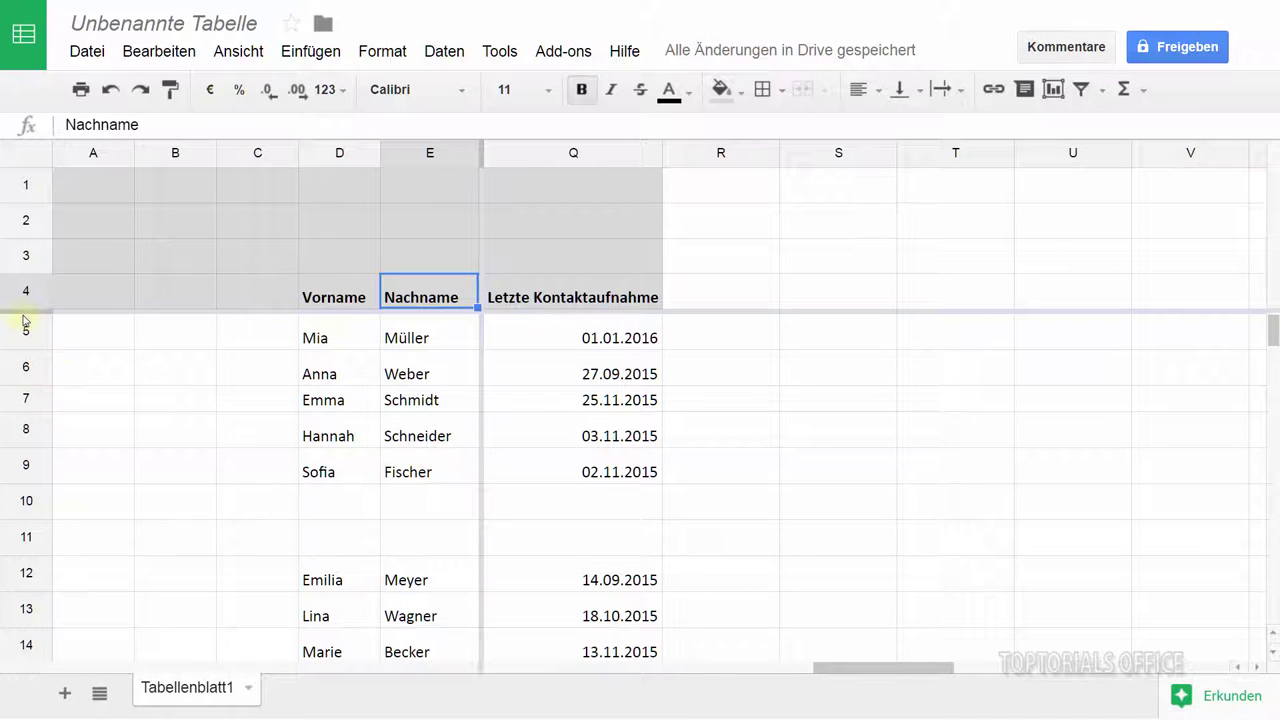
Drag both freeze bars back to the edges and delete the blank rows 1–3
left_click_drag(24, 312, 27, 165)
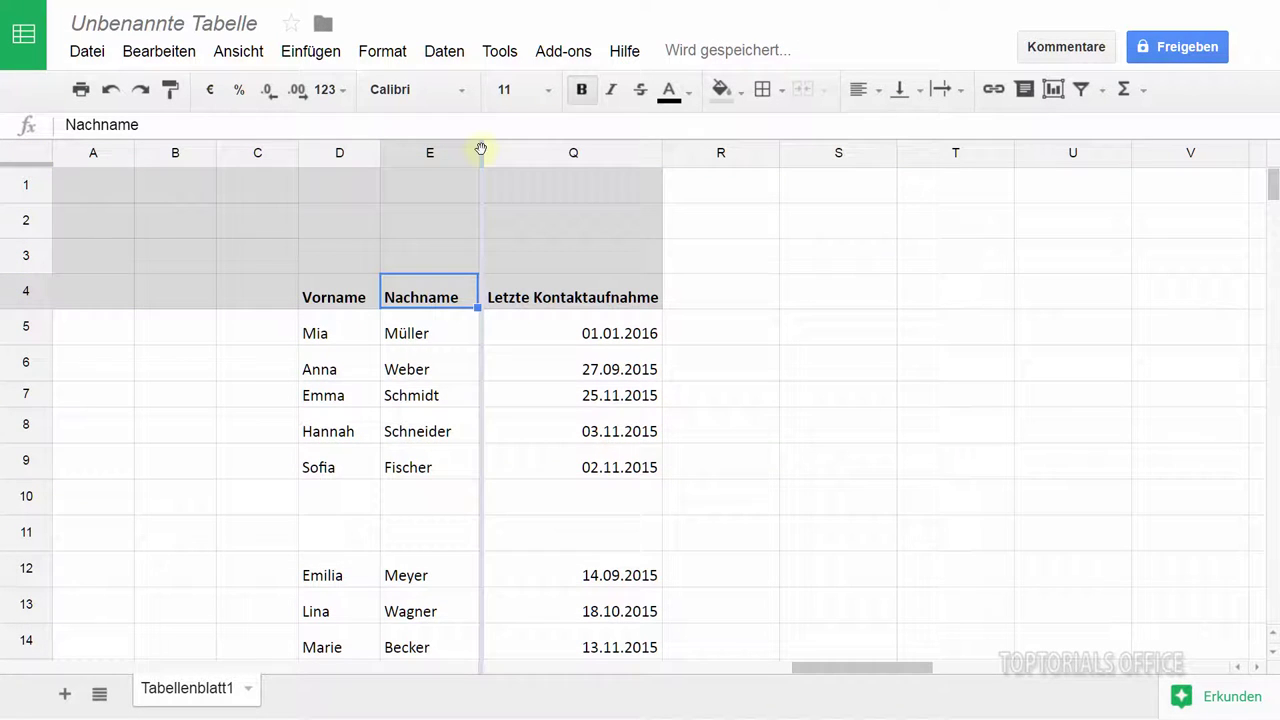
mouse_move(482, 150)
left_mouse_down()
mouse_move(46, 160)
mouse_move(22, 250)
left_mouse_up()
right_click(20, 250)
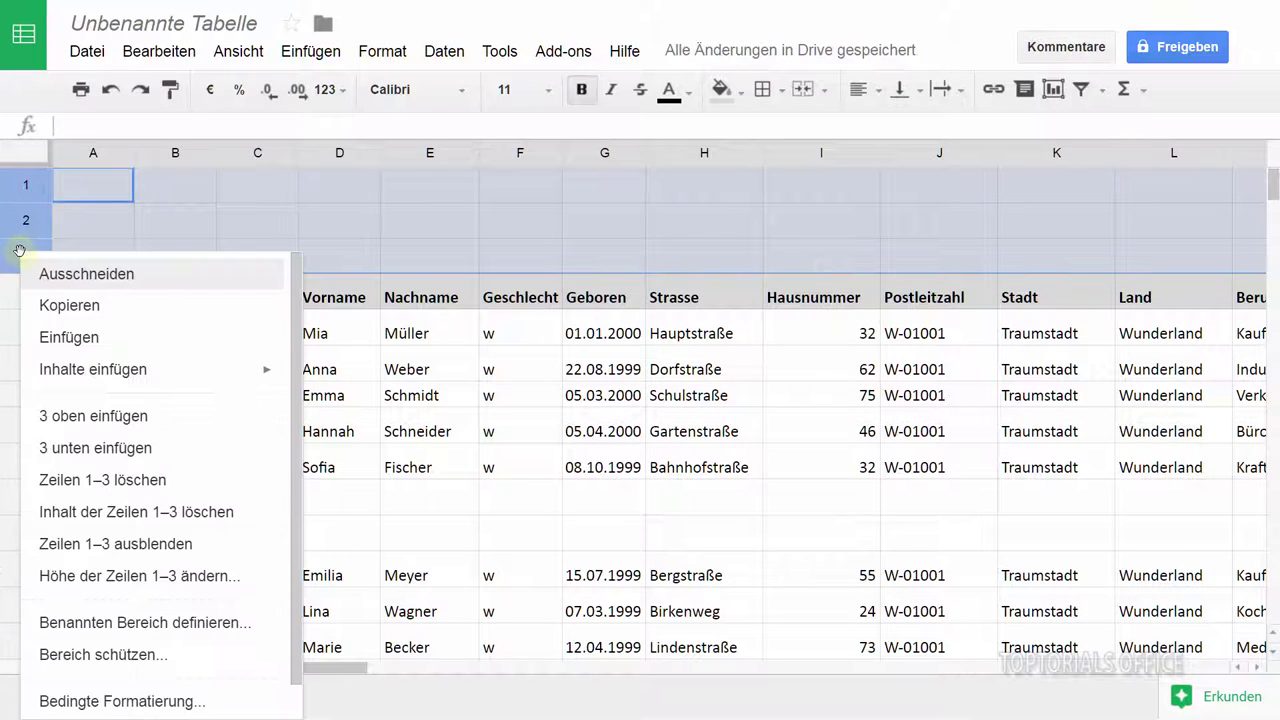
left_click(90, 480)
Delete the blank columns A–C so the Vorname header sits in A1 again
left_click_drag(94, 155, 242, 151)
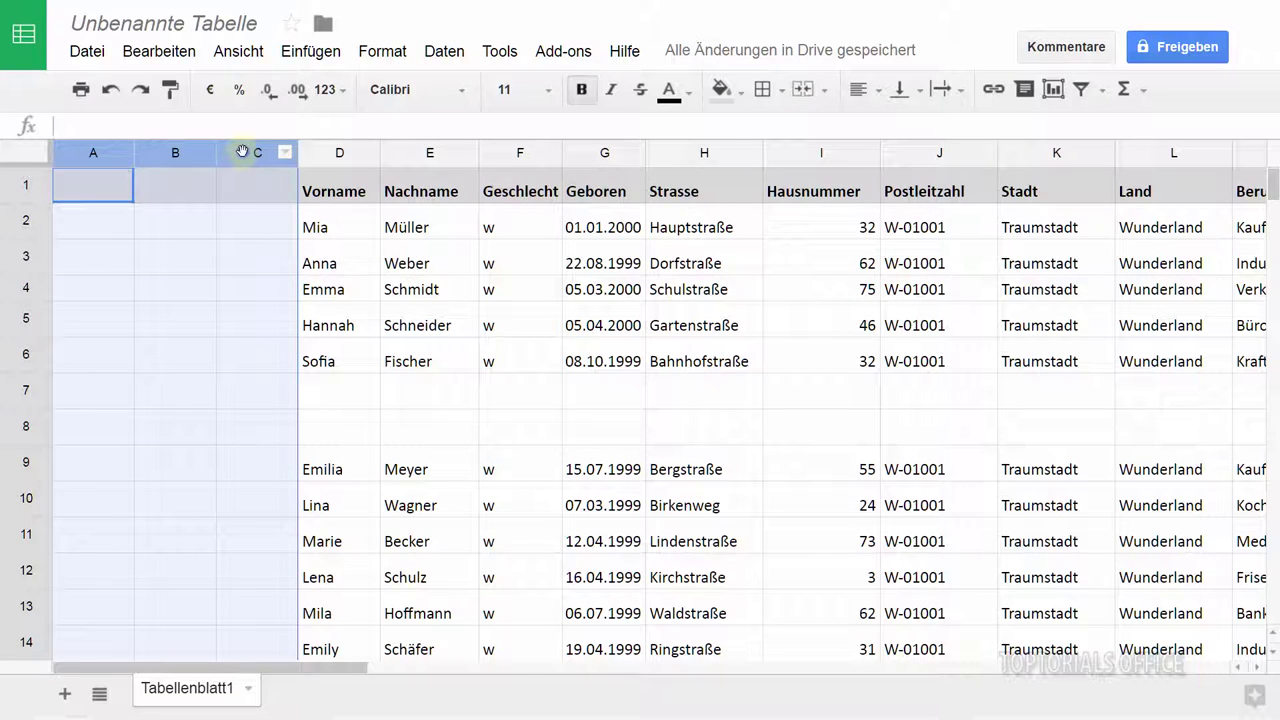
right_click(242, 151)
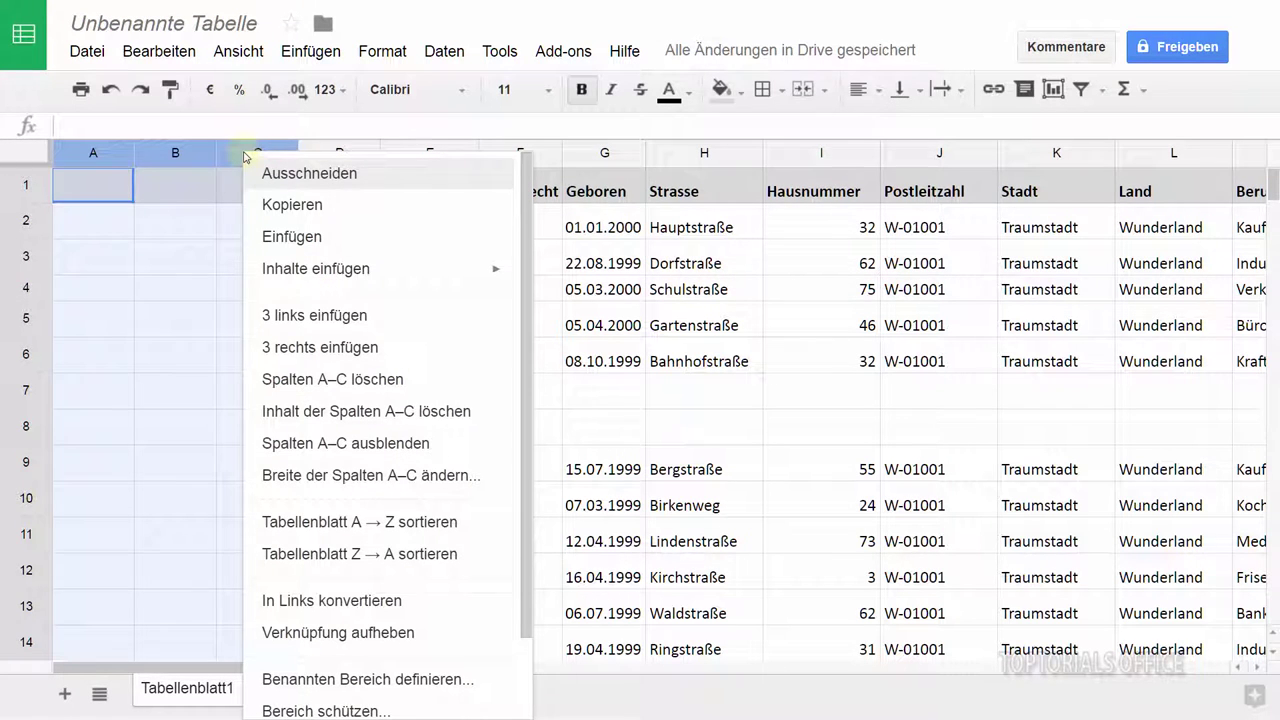
left_click(326, 381)
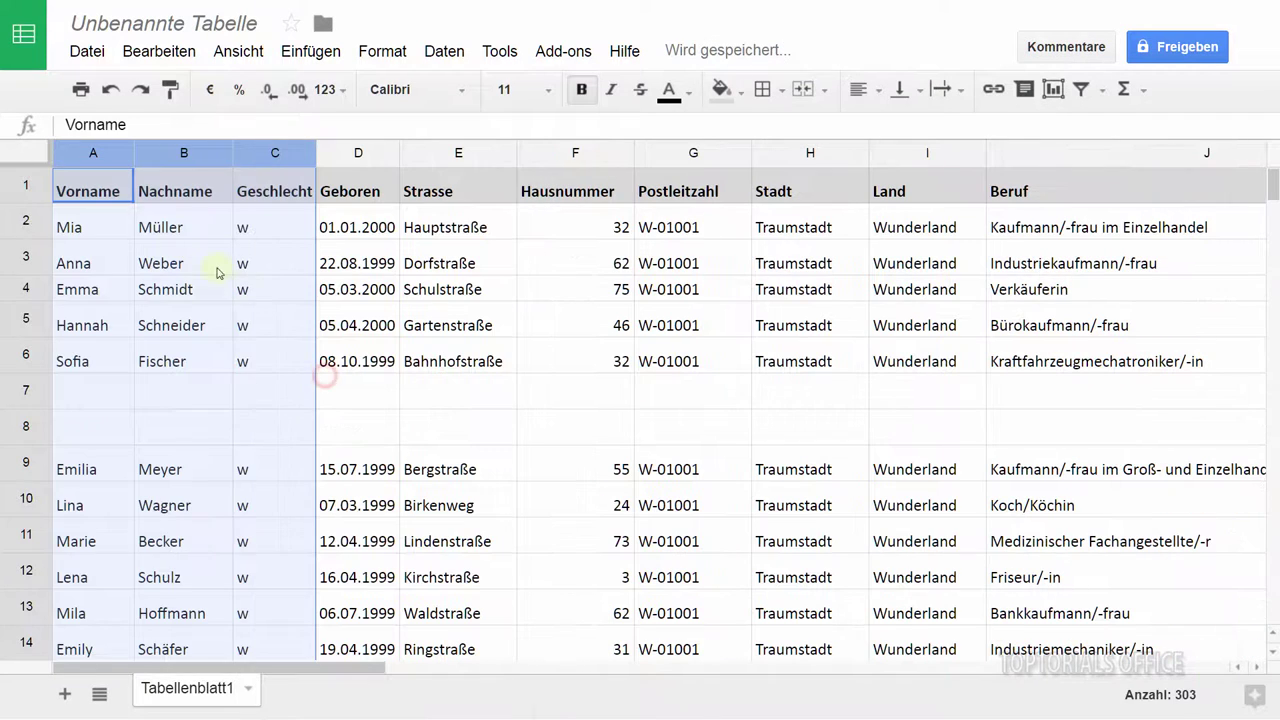
left_click(72, 190)
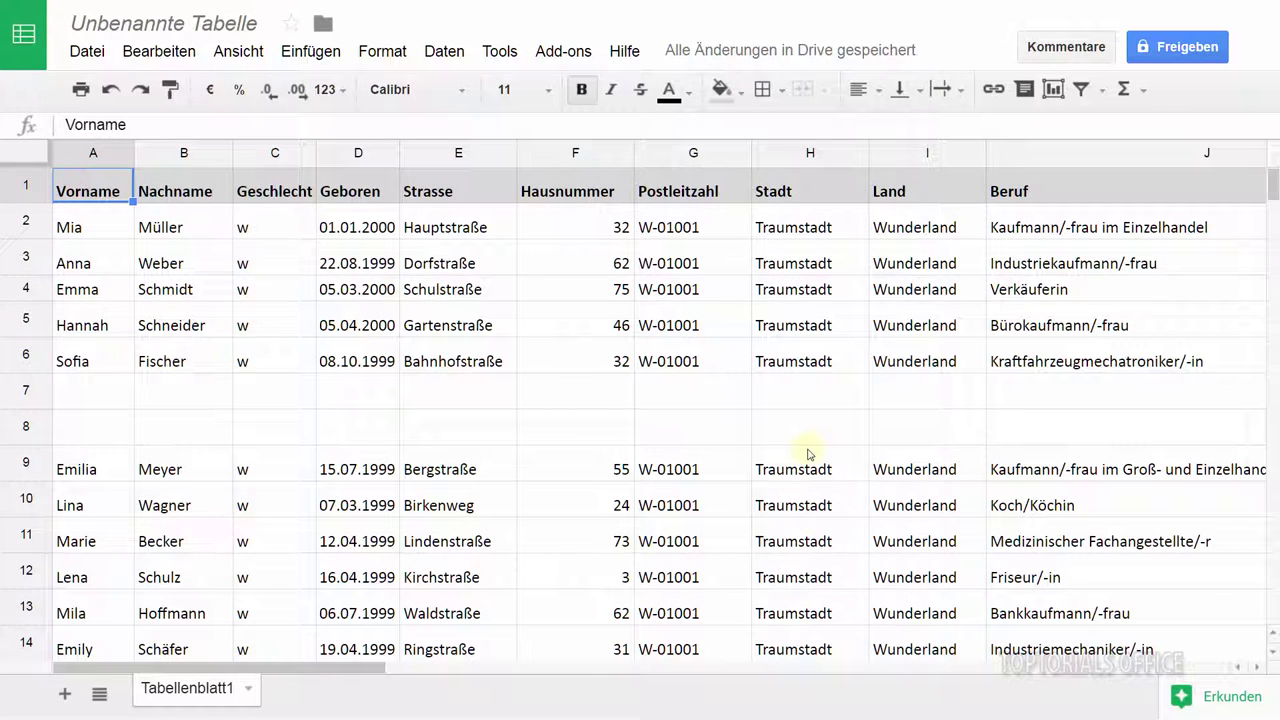